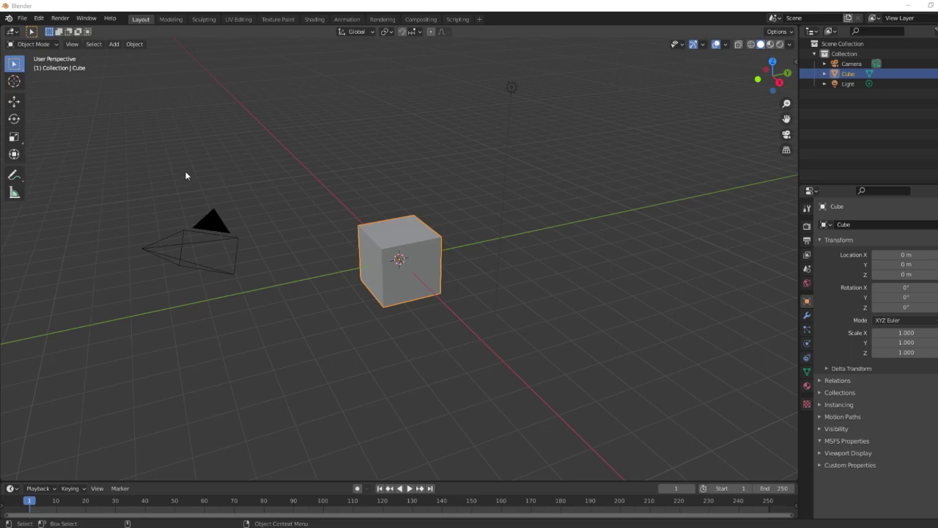
Check the Blender version splash, then delete the default camera, cube and light.
left_click(8, 19)
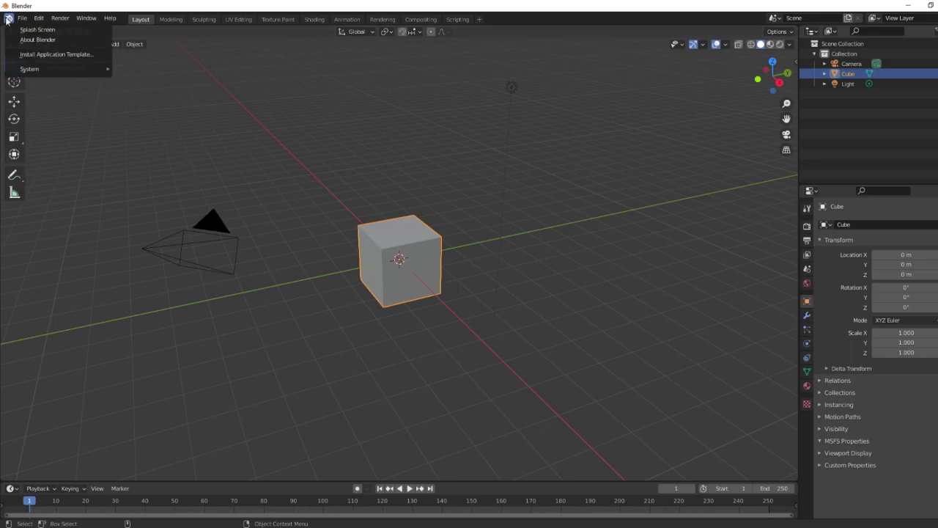
left_click(18, 40)
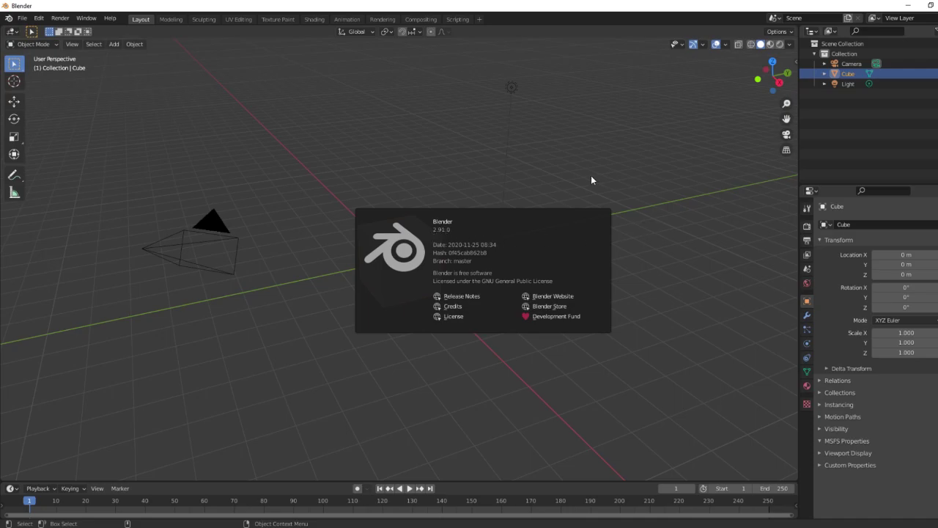
left_click(472, 178)
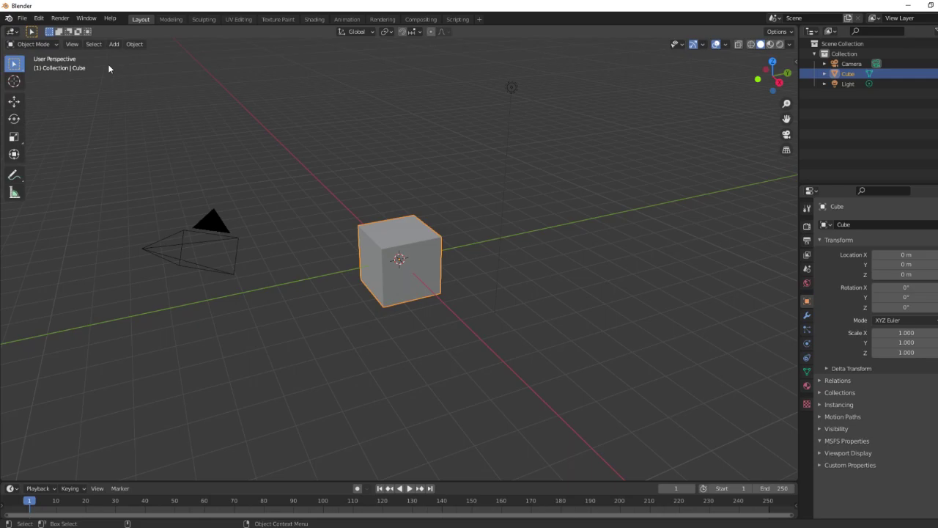
left_click_drag(109, 65, 644, 400)
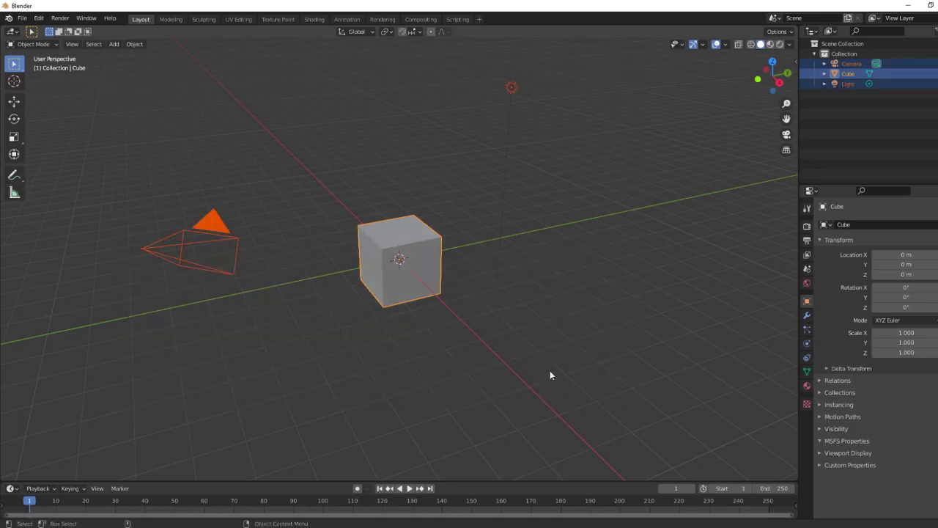
key("Delete")
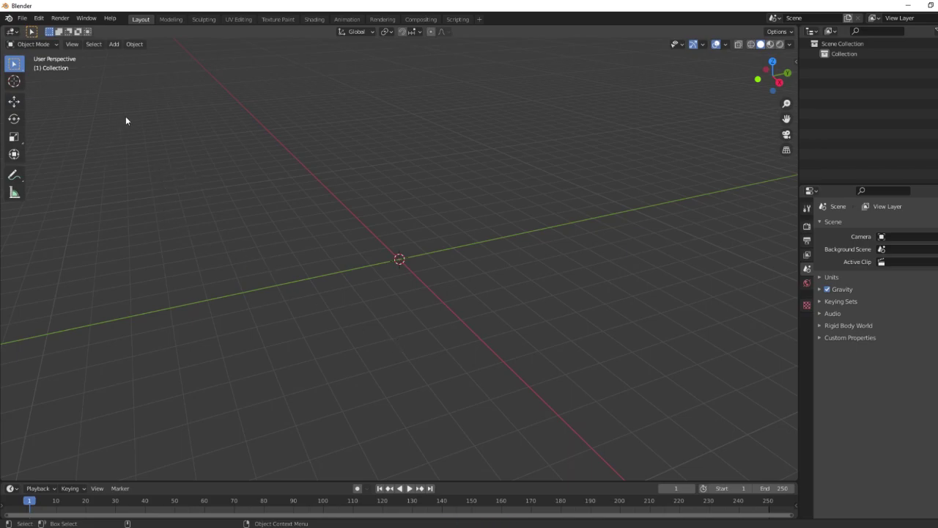
Import SavageCub_LOD00.gltf from the recent model folder with the MSFS glTF importer.
left_click(22, 20)
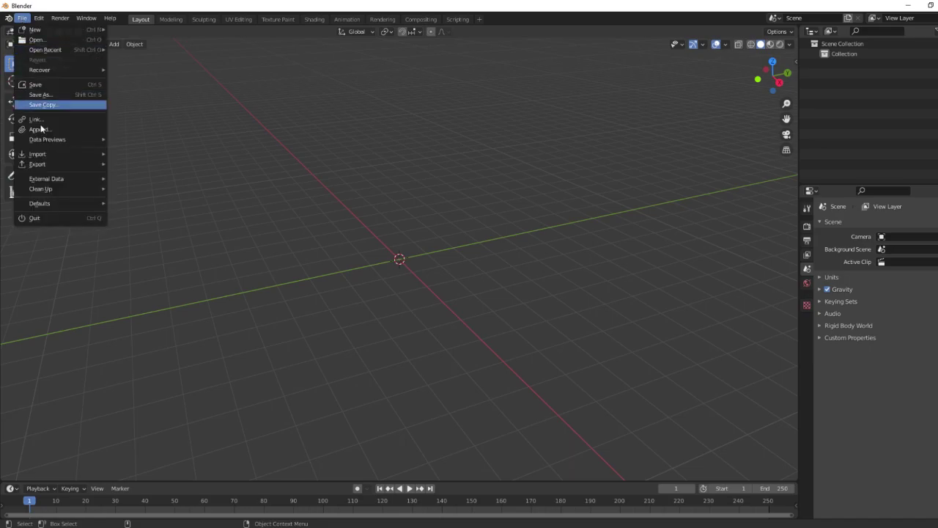
mouse_move(70, 156)
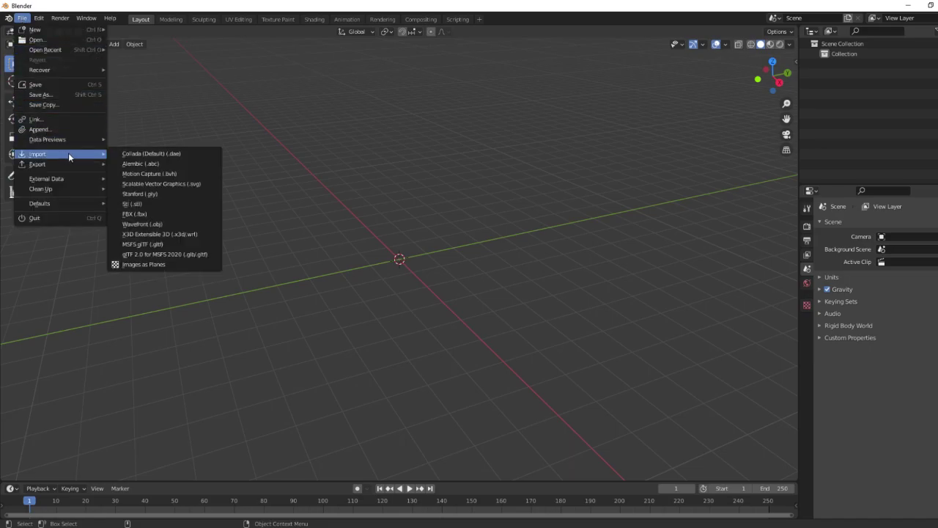
left_click(168, 244)
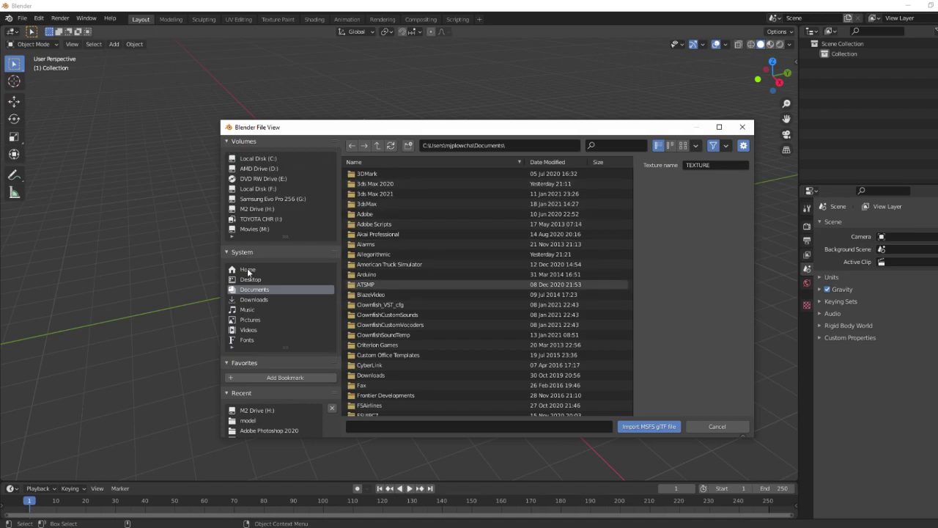
left_click(254, 421)
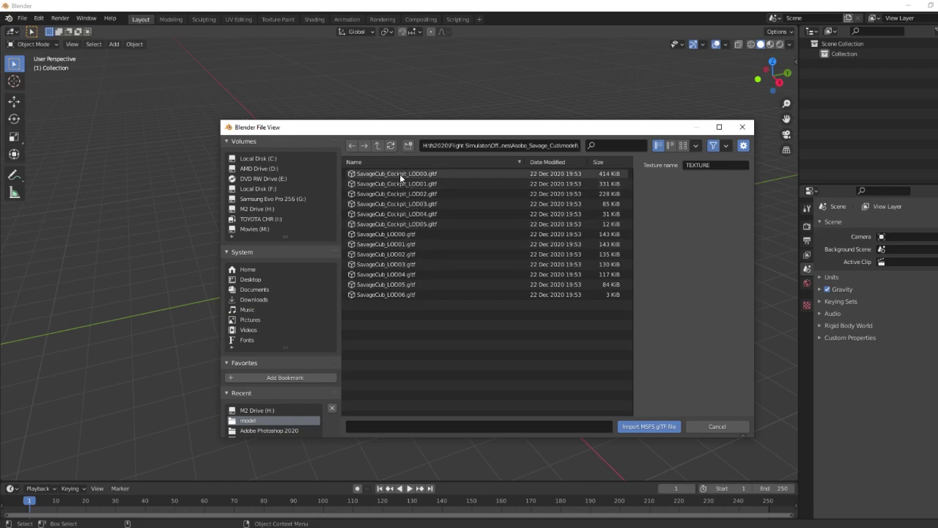
left_click(389, 235)
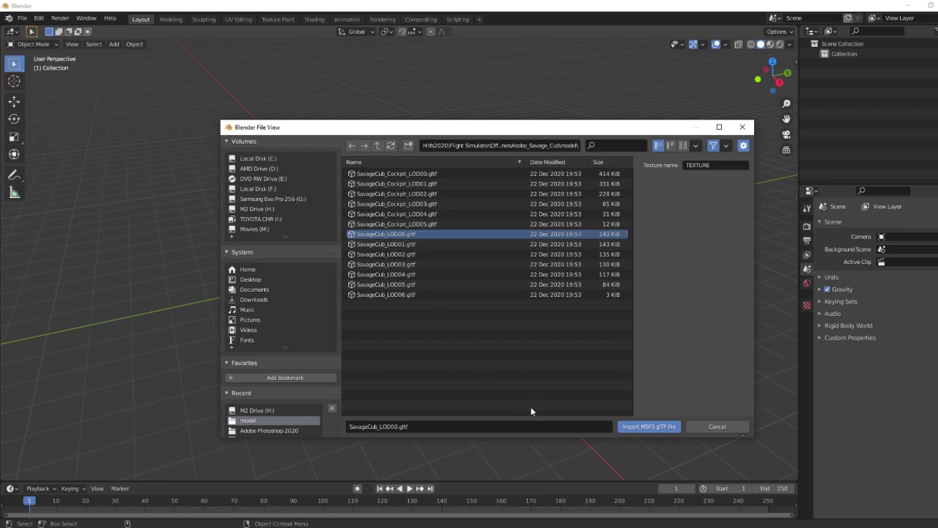
left_click(646, 428)
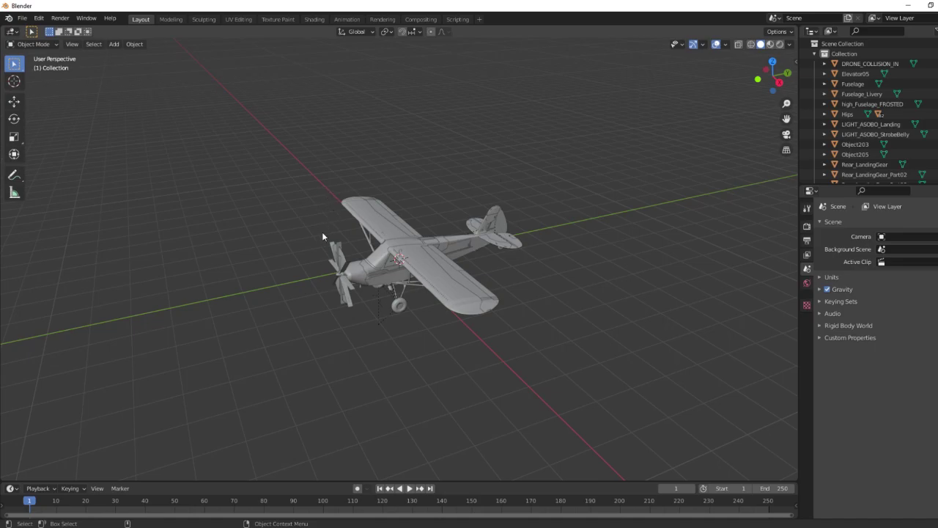
Expand Fuselage and x0_Fuselage in the Outliner and show the Fuselage material's properties.
mouse_move(322, 232)
left_mouse_down()
mouse_move(335, 242)
mouse_move(358, 207)
mouse_move(406, 190)
mouse_move(303, 243)
mouse_move(316, 244)
left_mouse_up()
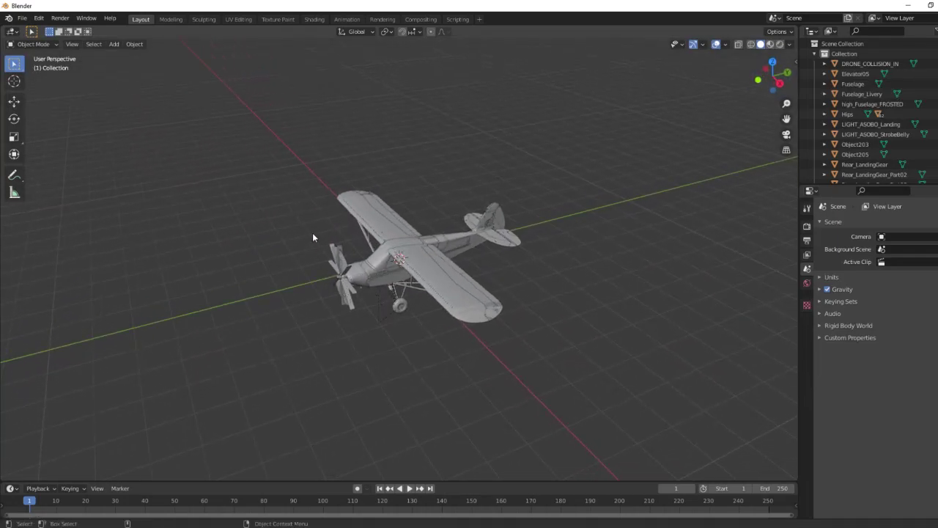
left_click(824, 84)
left_click(834, 94)
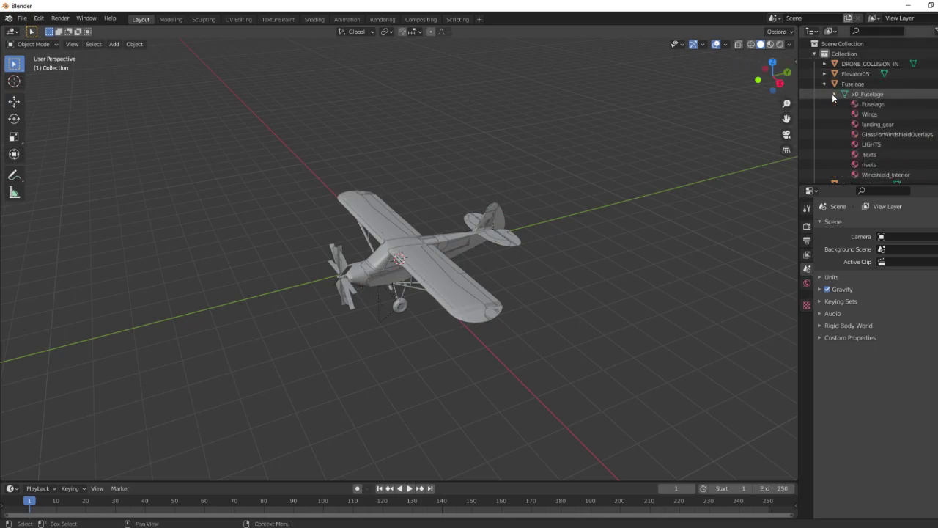
left_click(835, 105)
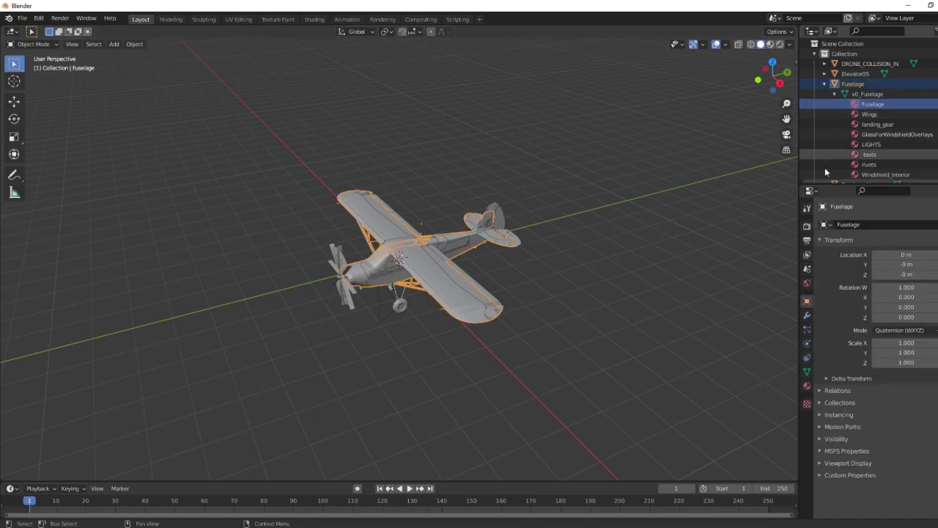
left_click(806, 387)
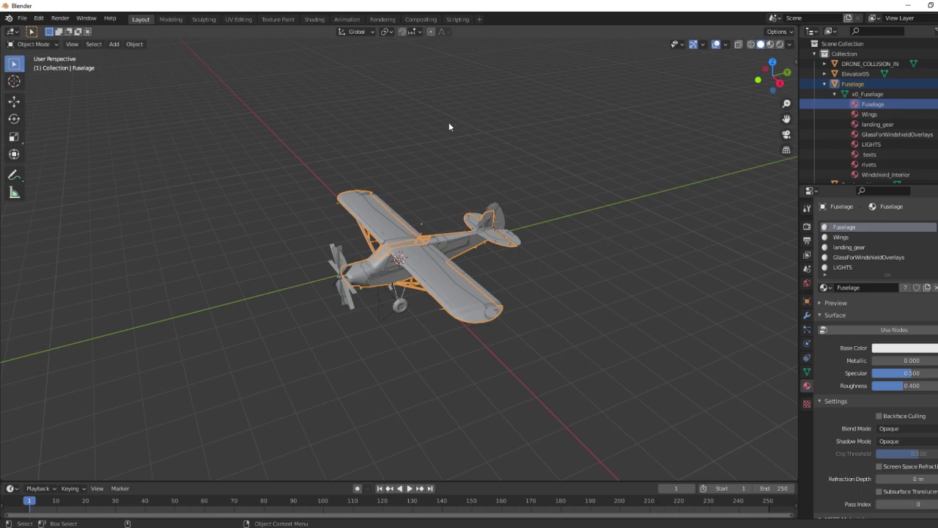
Enter Edit Mode on the fuselage and select the faces assigned to the Fuselage material slot.
left_click(54, 44)
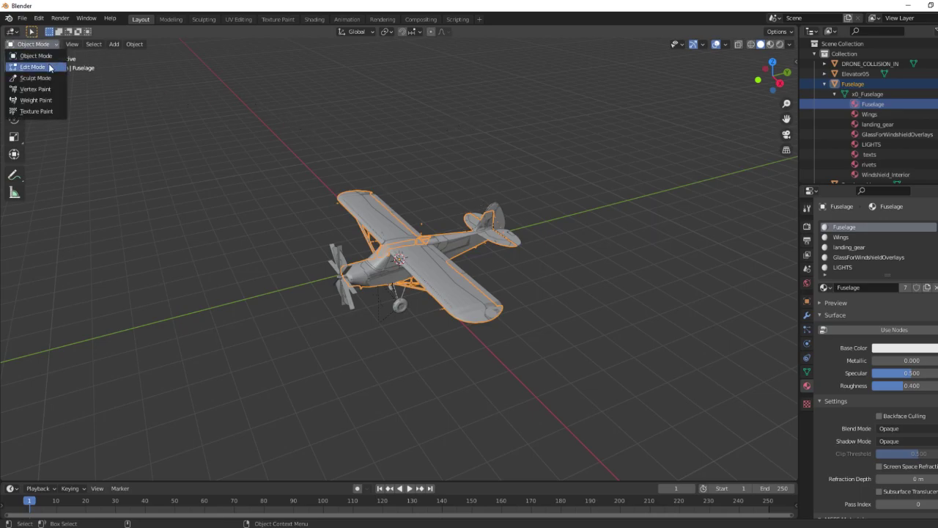
left_click(49, 67)
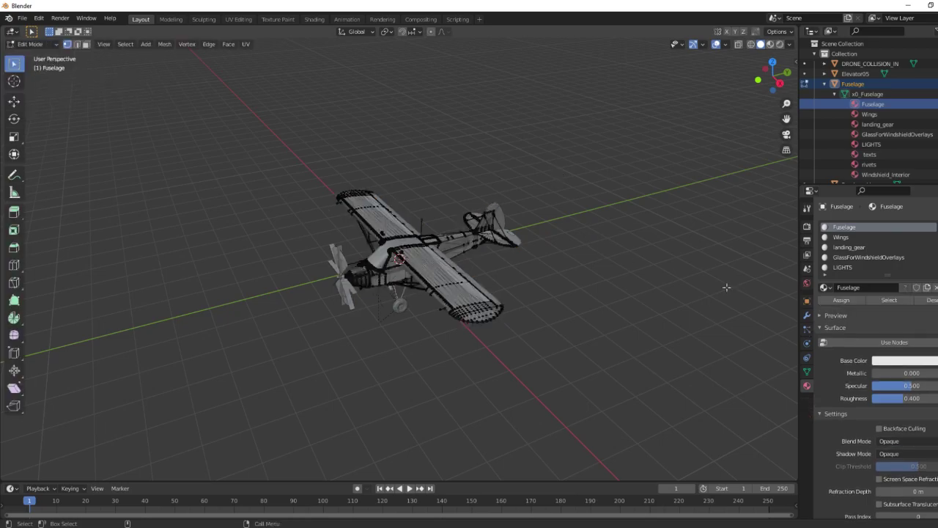
left_click(892, 299)
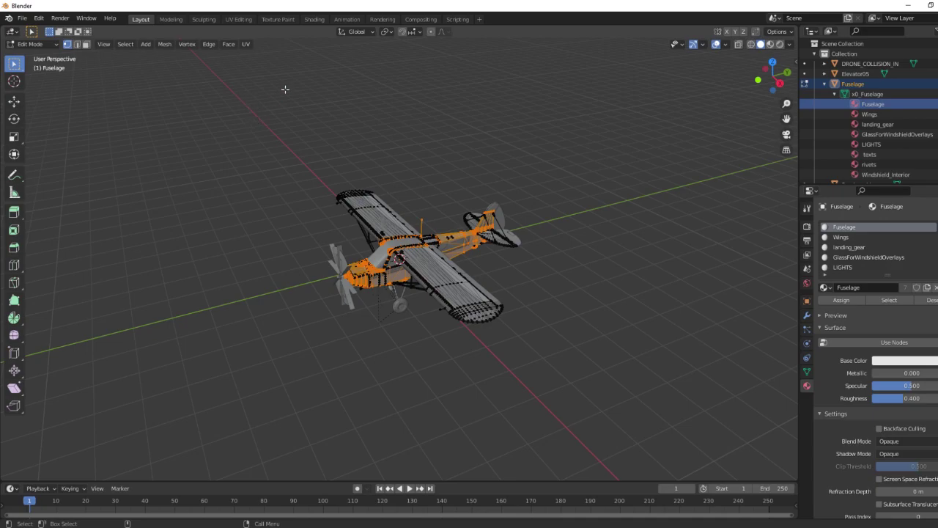
Switch to the Texture Paint workspace and zoom and centre the fuselage UV layout.
left_click(282, 20)
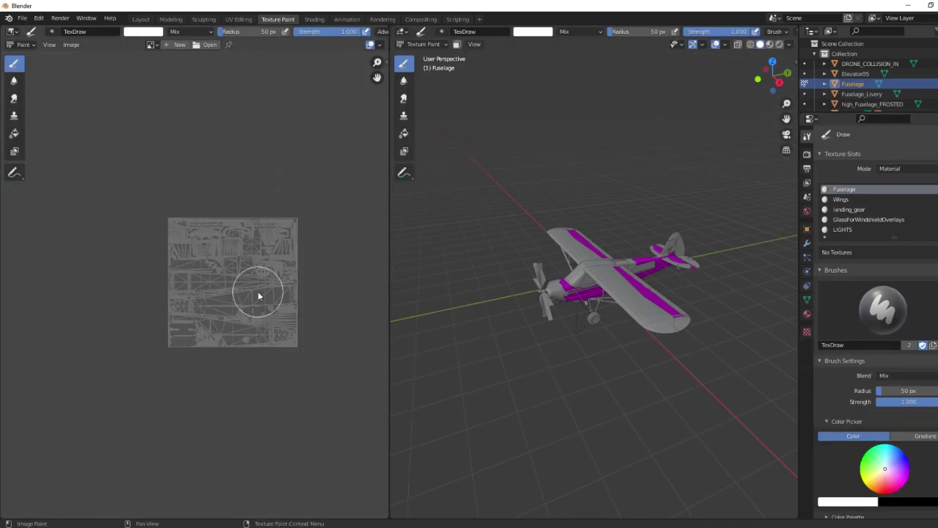
scroll(258, 296, "up", 4)
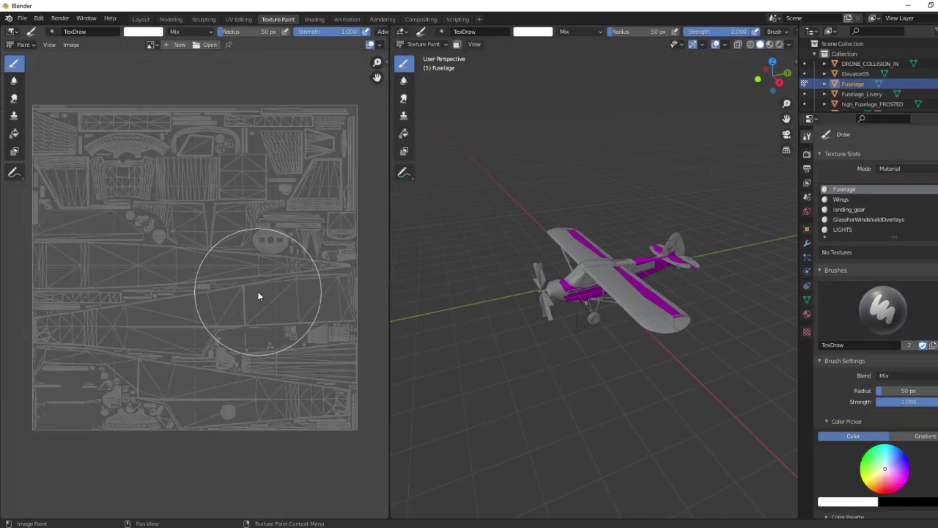
left_click_drag(258, 296, 264, 308)
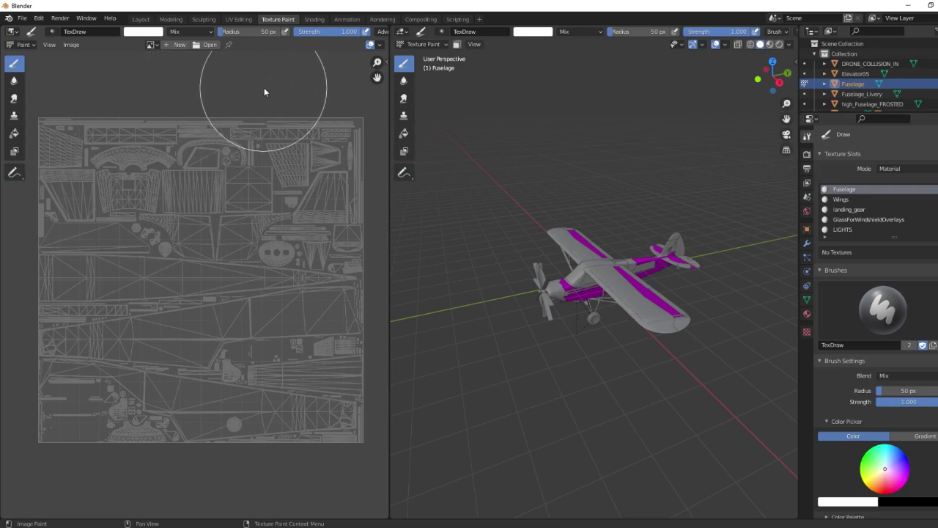
In the UV Editing workspace, zoom and pan until the whole fuselage UVMap is framed.
left_click(244, 22)
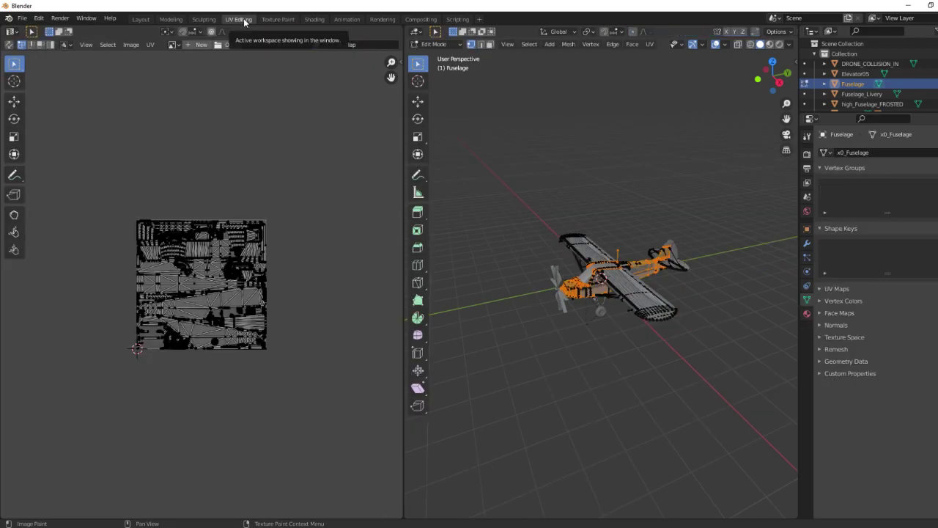
scroll(220, 273, "up", 2)
scroll(220, 275, "up", 2)
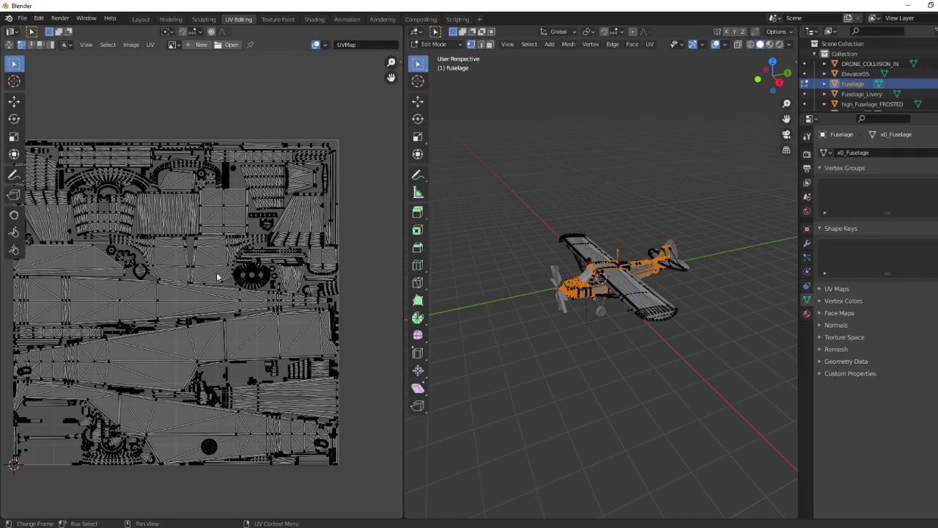
left_click_drag(220, 276, 257, 251)
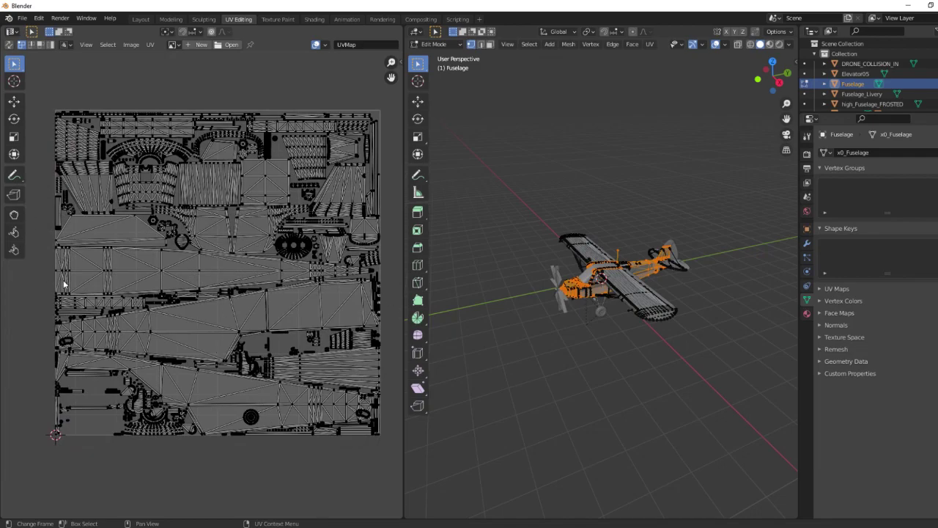
scroll(287, 248, "up", 5)
scroll(288, 247, "up", 4)
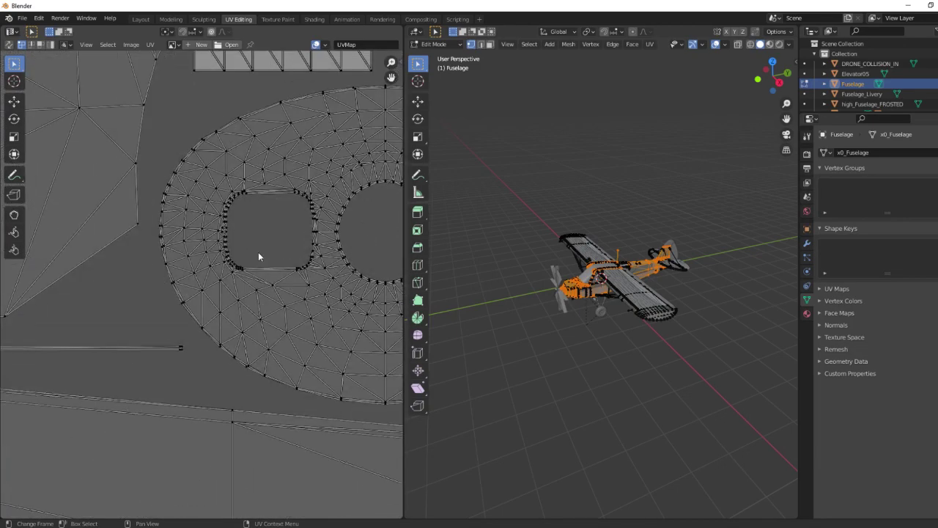
scroll(207, 283, "down", 8)
scroll(213, 278, "down", 6)
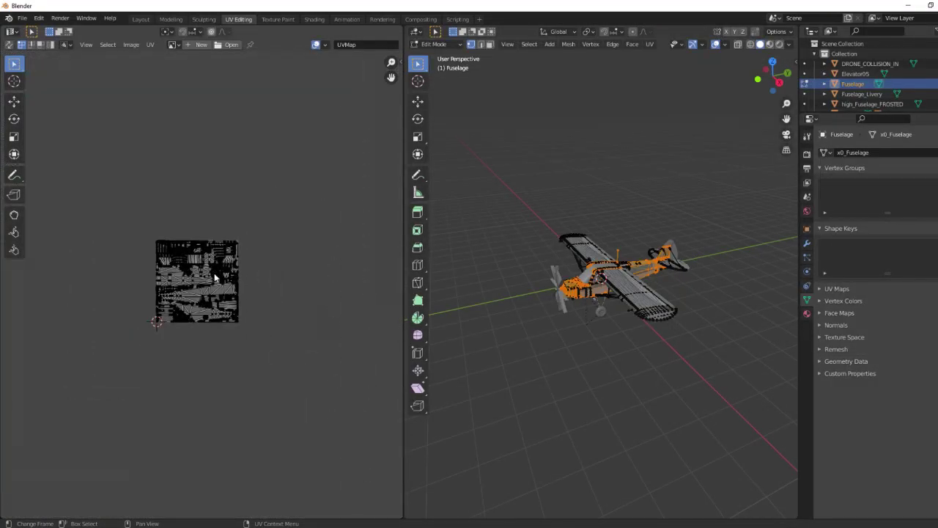
scroll(209, 279, "up", 4)
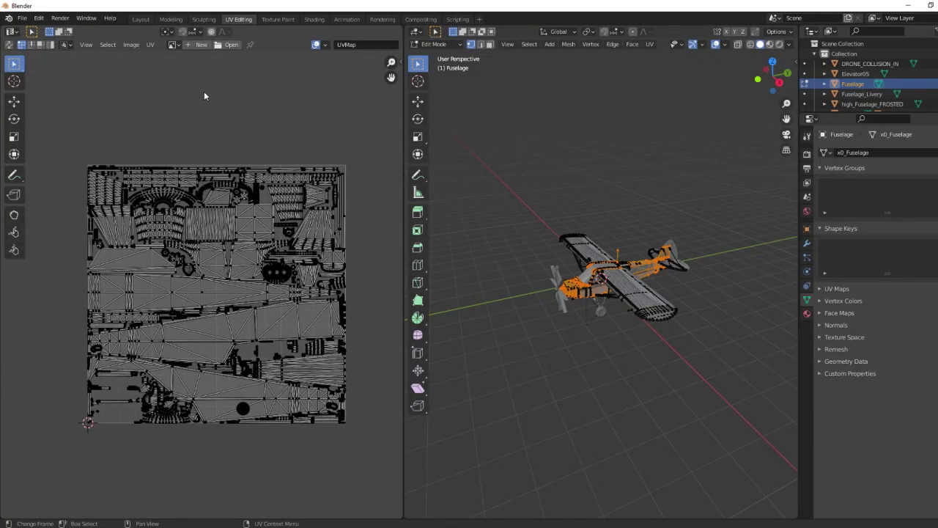
Start a UV layout export and set the image size to 2048 × 2048.
left_click(150, 46)
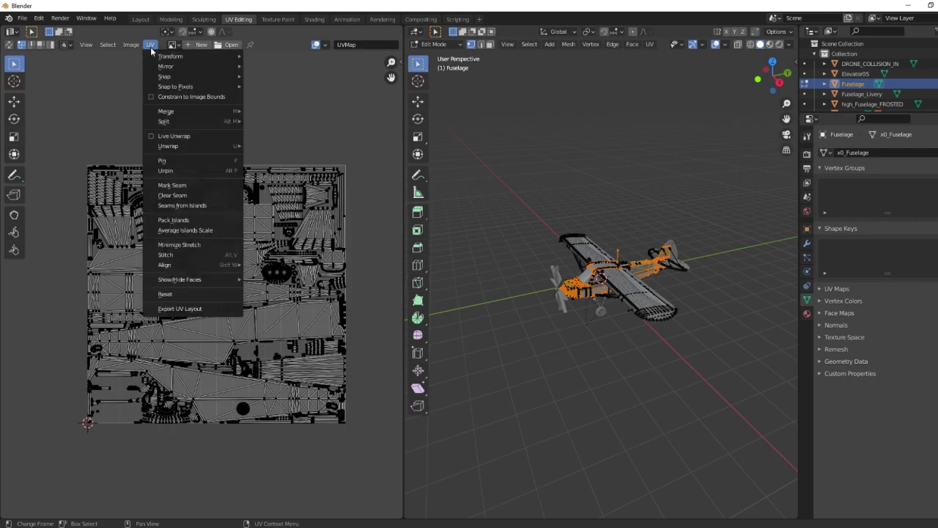
left_click(192, 309)
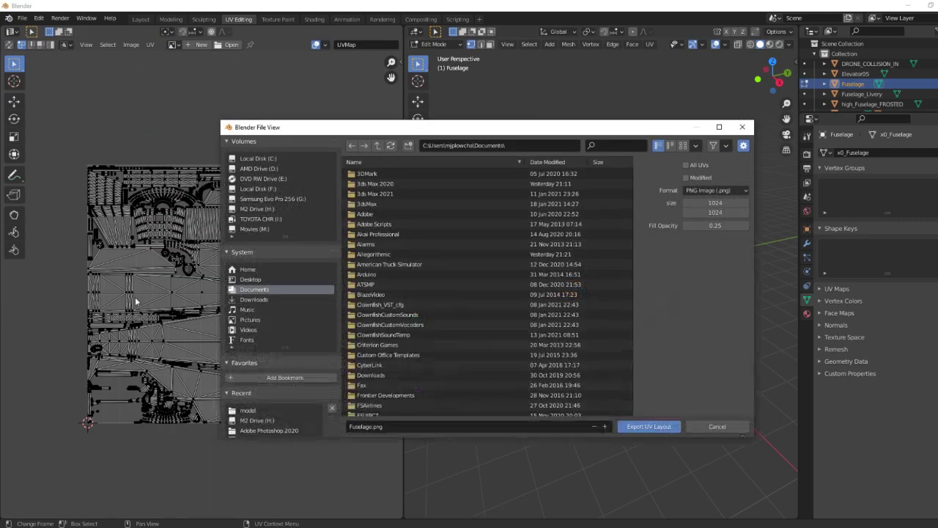
left_click(706, 202)
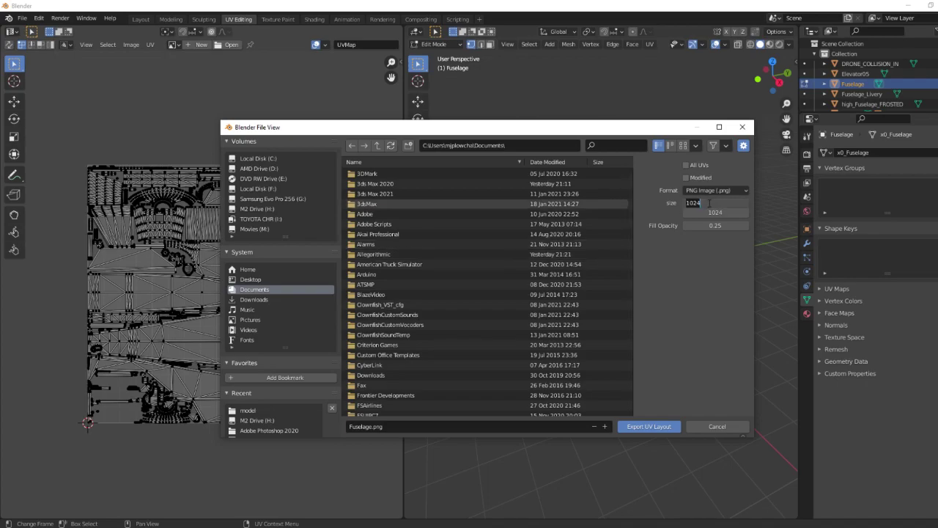
type("2048")
key("Tab")
type("2048")
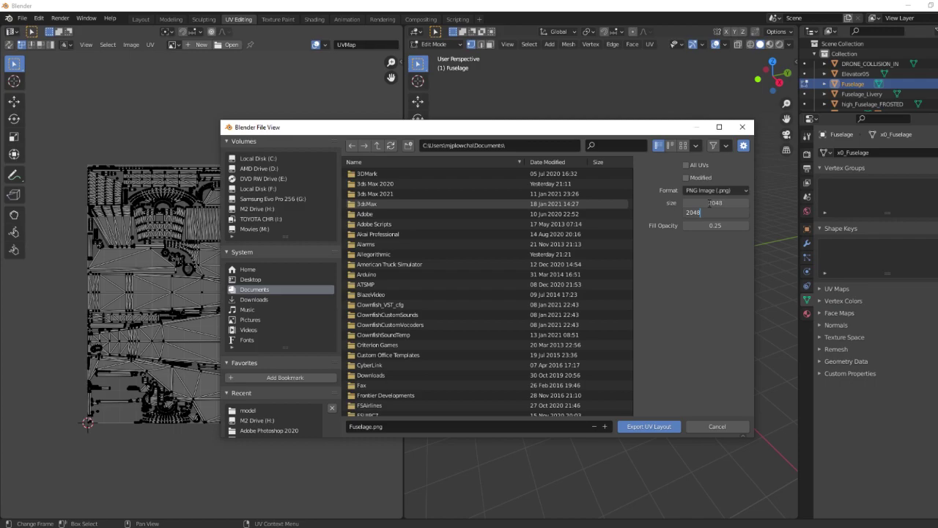
key("Return")
Prefix the file name to SVG_Cub_Fuselage.png and export it to M2 Drive (H:).
left_click(372, 427)
left_click(349, 427)
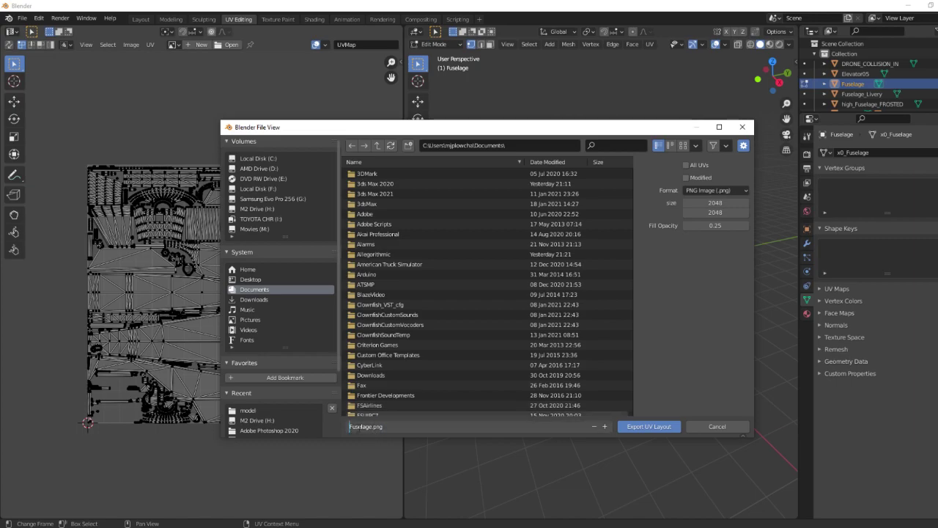
type("SVG_Cu")
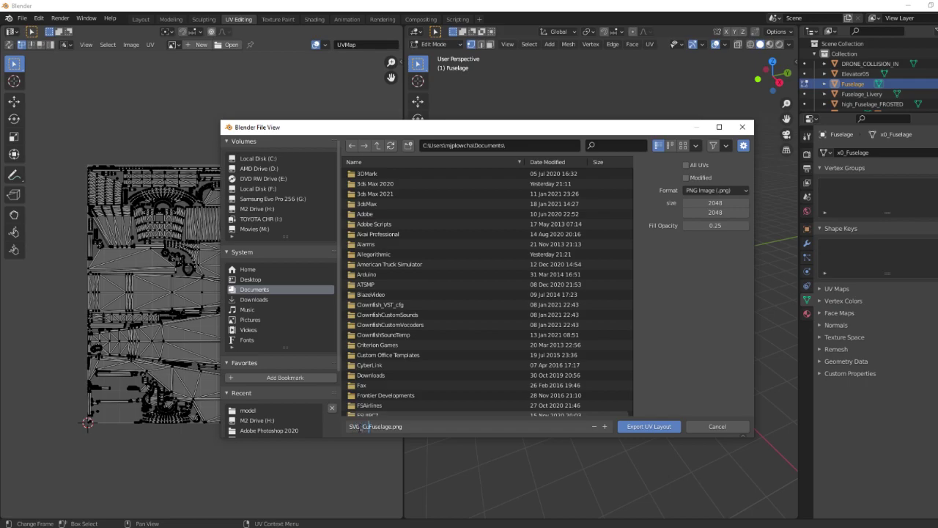
type("t")
type("_")
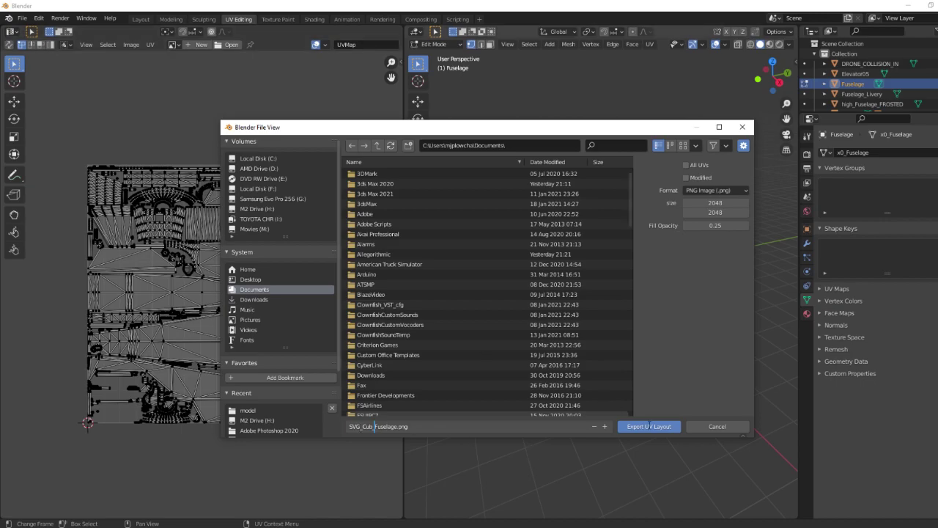
left_click(260, 421)
left_click(649, 427)
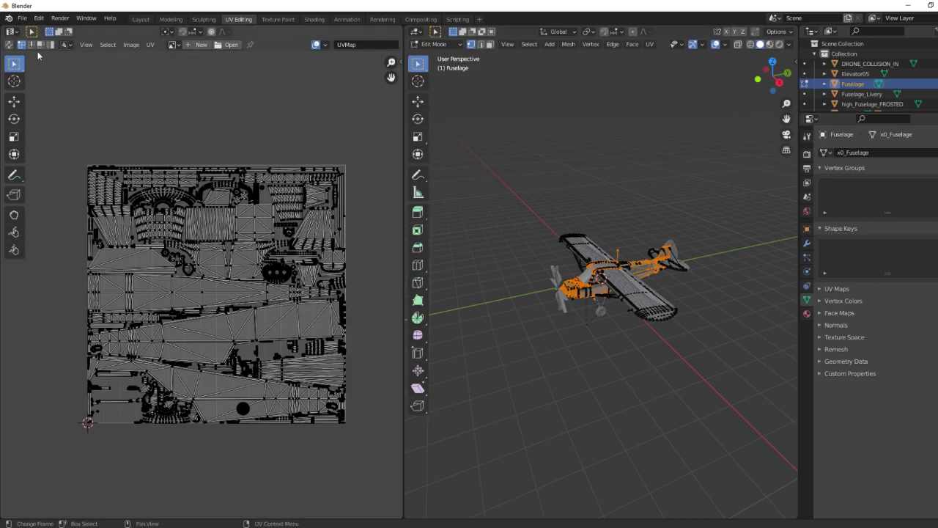
left_click(23, 20)
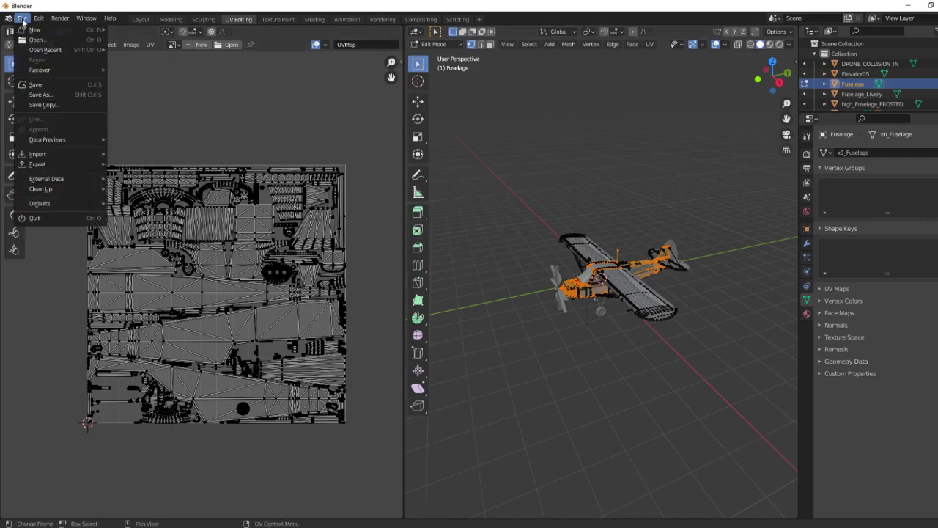
mouse_move(34, 20)
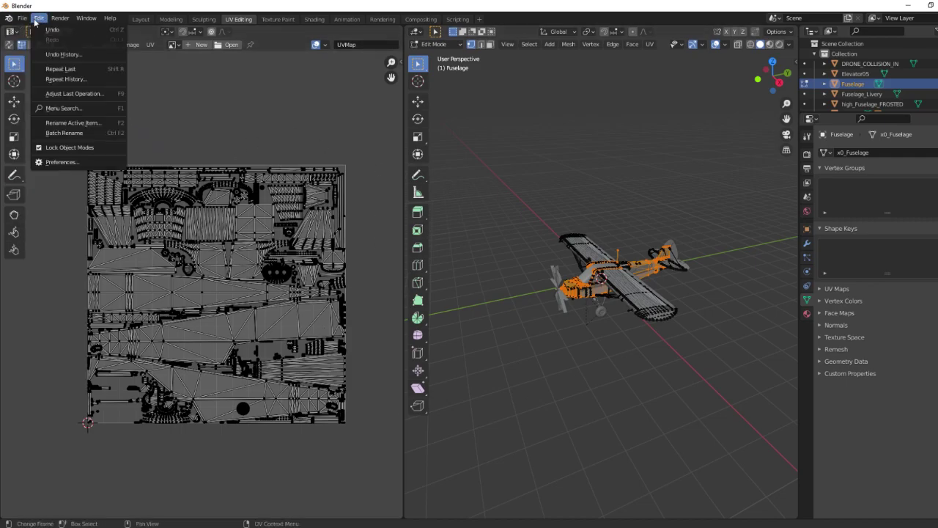
left_click(67, 163)
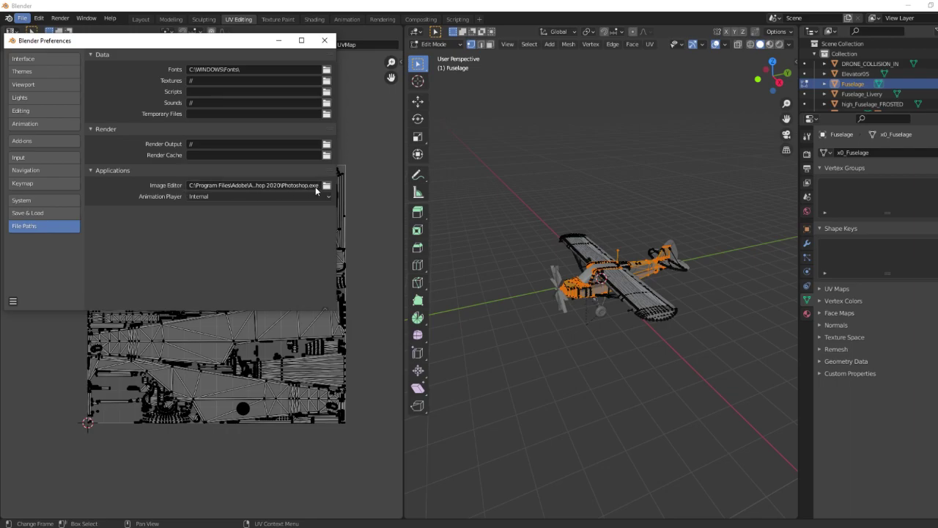
left_click(359, 188)
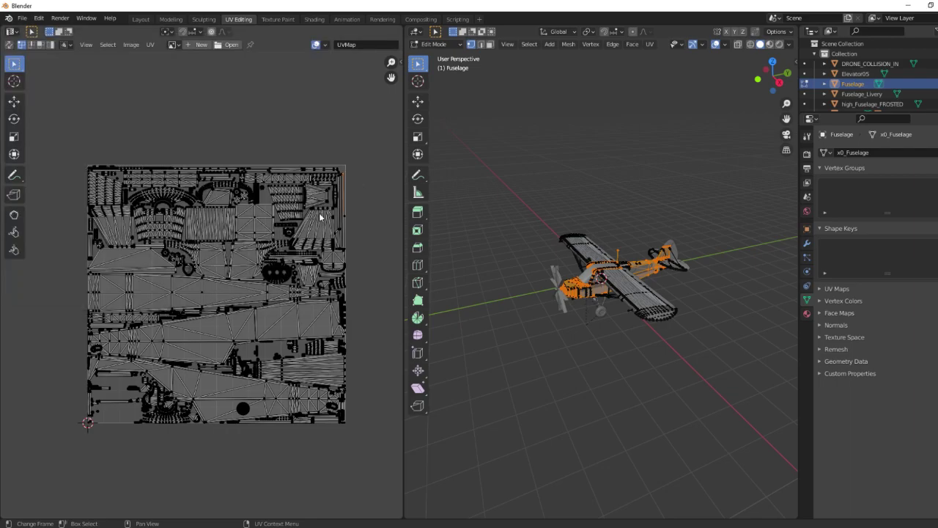
left_click(131, 45)
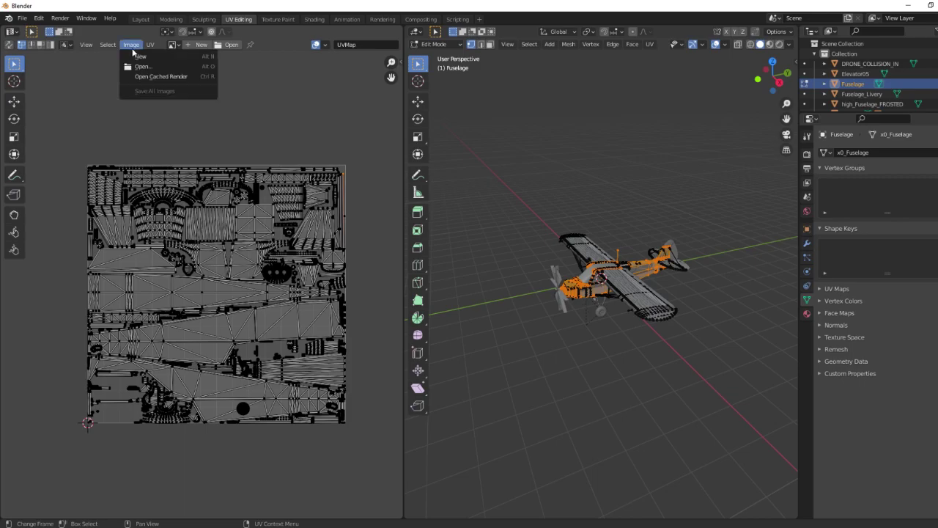
left_click(132, 47)
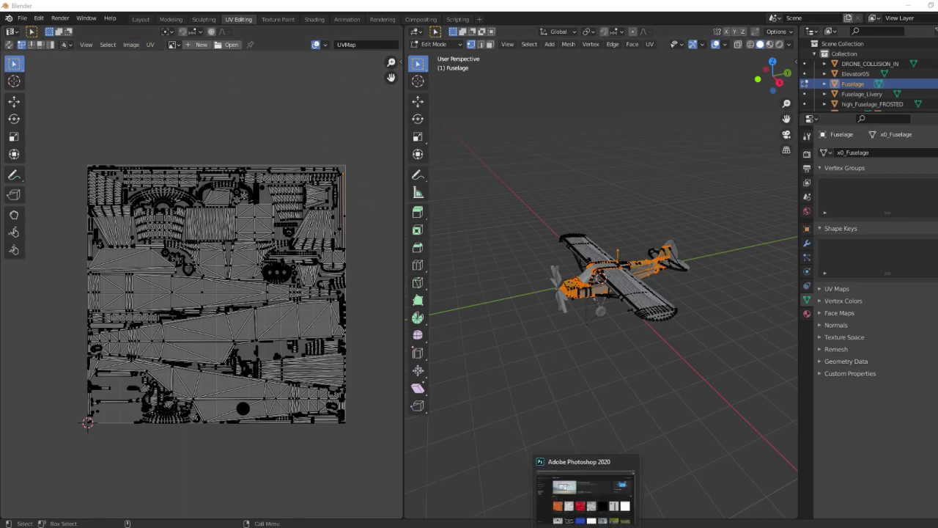
In Photoshop, open SVG_Cub_Fuselage.png from M2 Drive (H:).
left_click(585, 525)
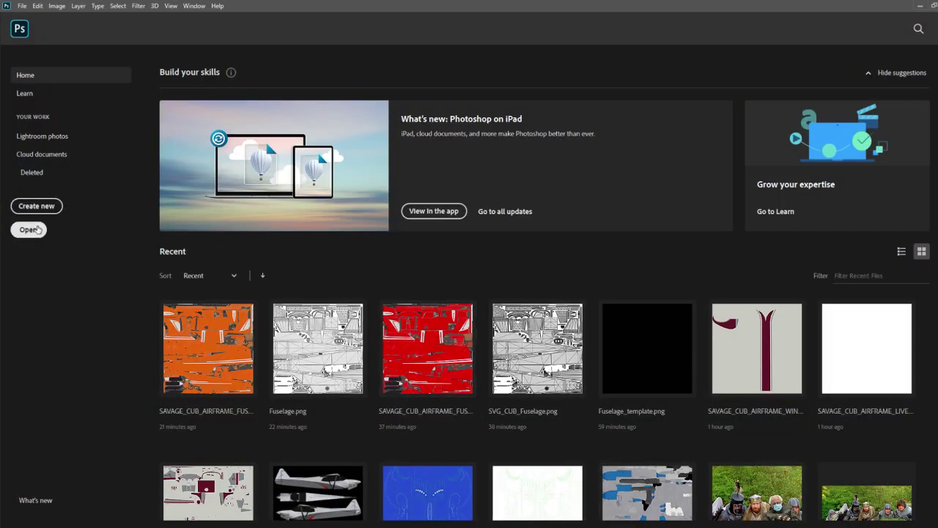
left_click(37, 230)
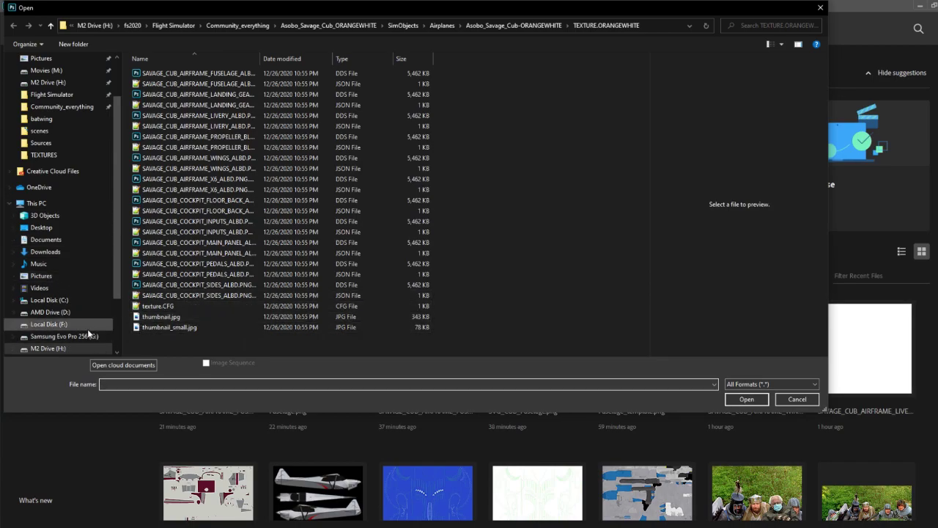
left_click(51, 349)
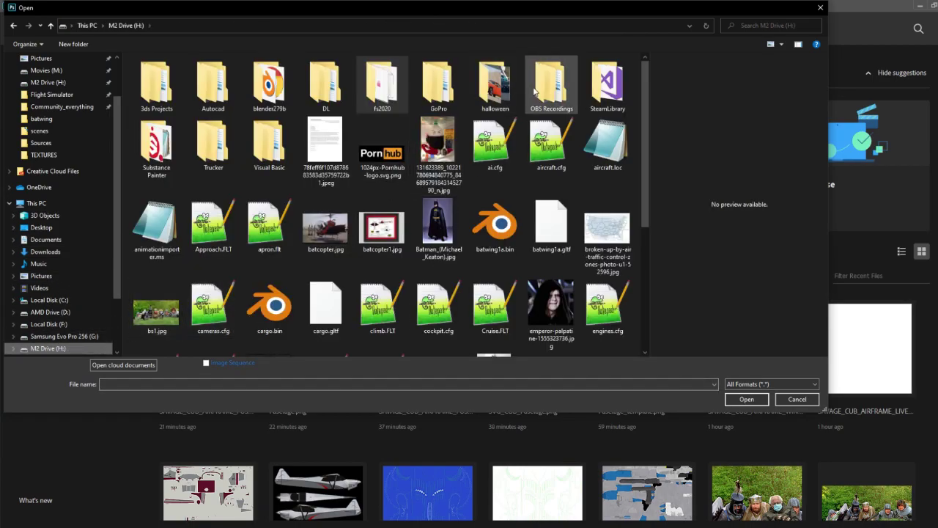
scroll(489, 222, "down", 3)
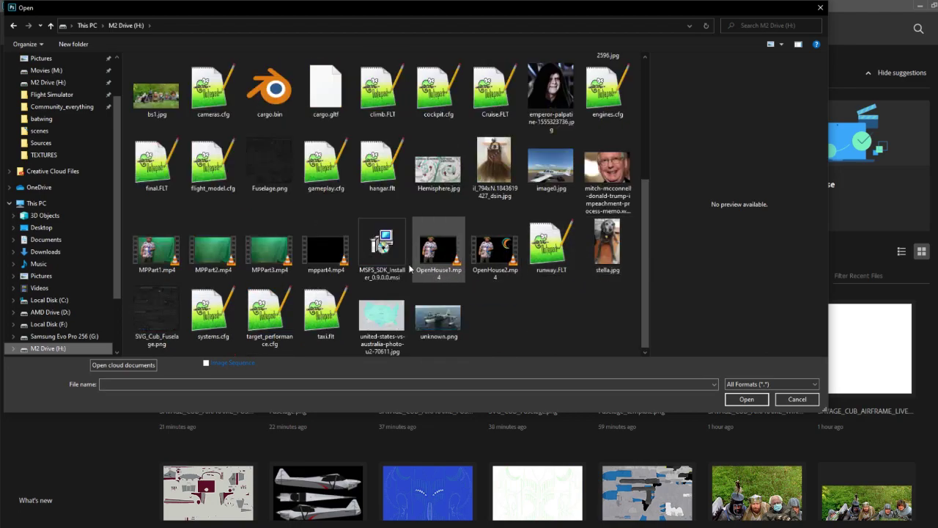
left_click(137, 319)
left_click(754, 401)
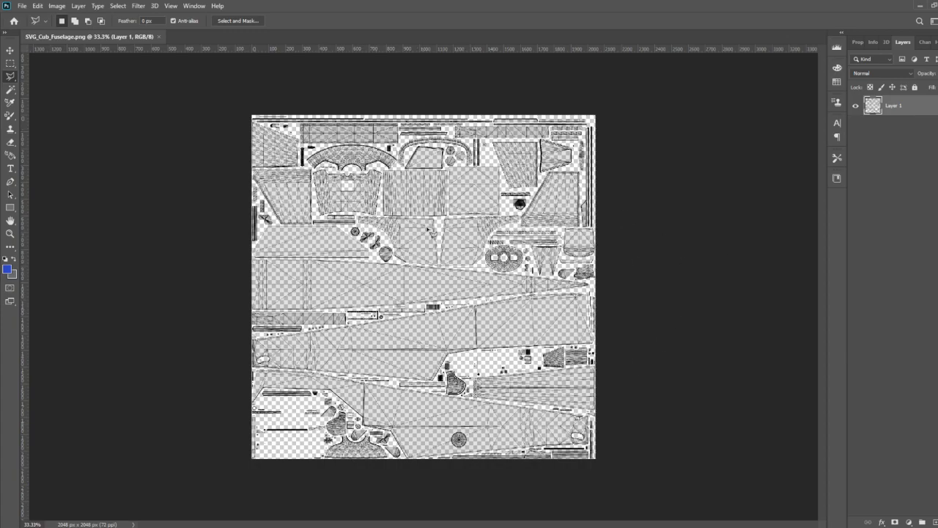
Browse via the Flight Simulator and Community_everything folders into Asobo_Savage_Cub_ORANGEWHITE.
left_click(24, 7)
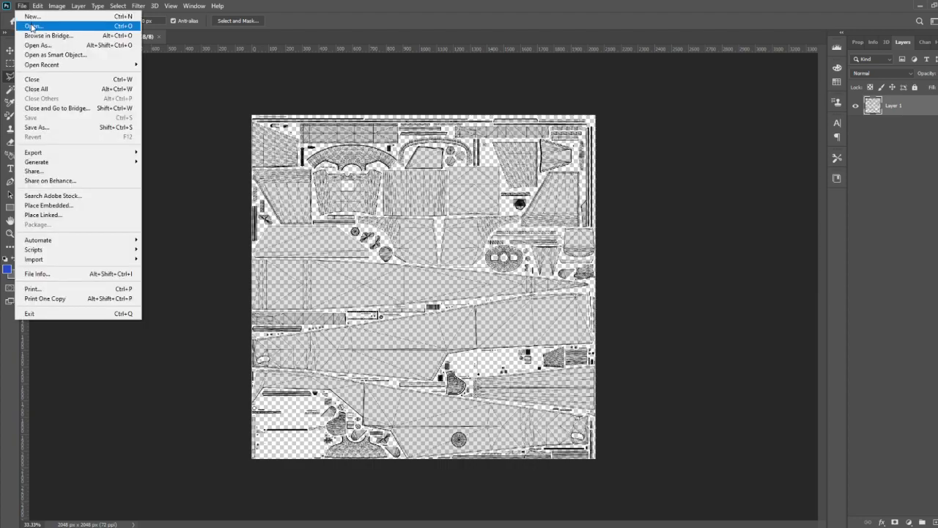
left_click(29, 26)
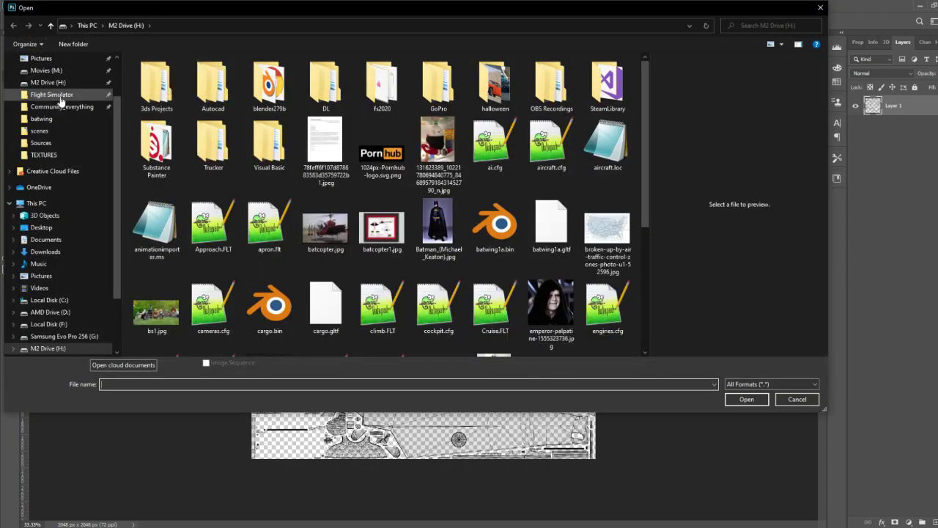
left_click(65, 94)
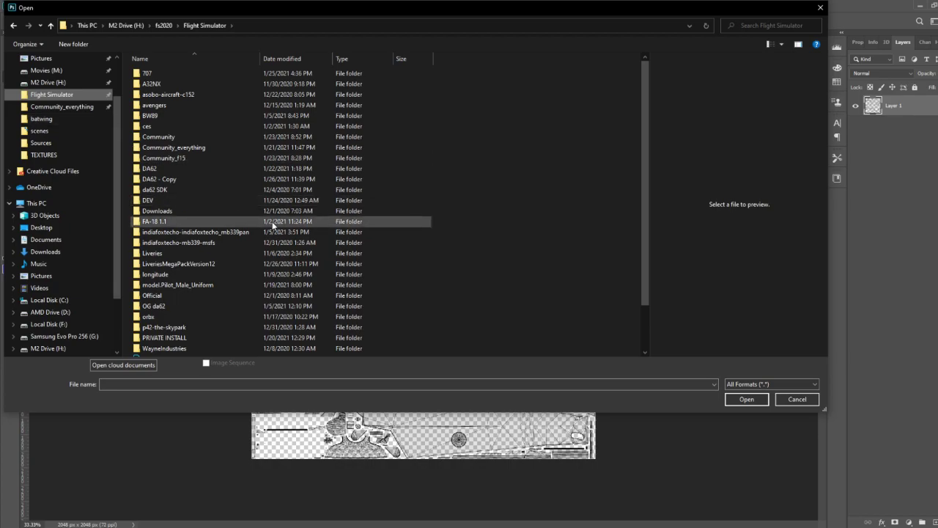
double_click(161, 148)
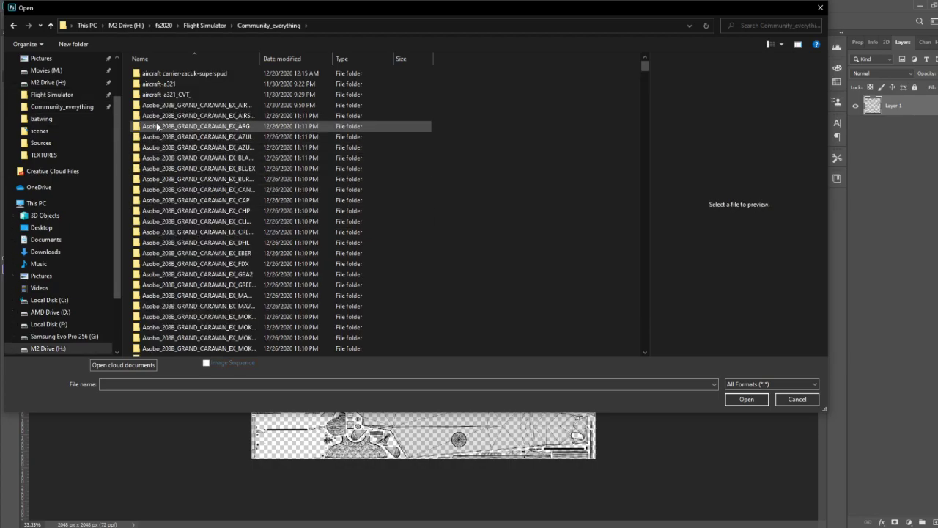
scroll(230, 130, "down", 10)
scroll(263, 129, "down", 20)
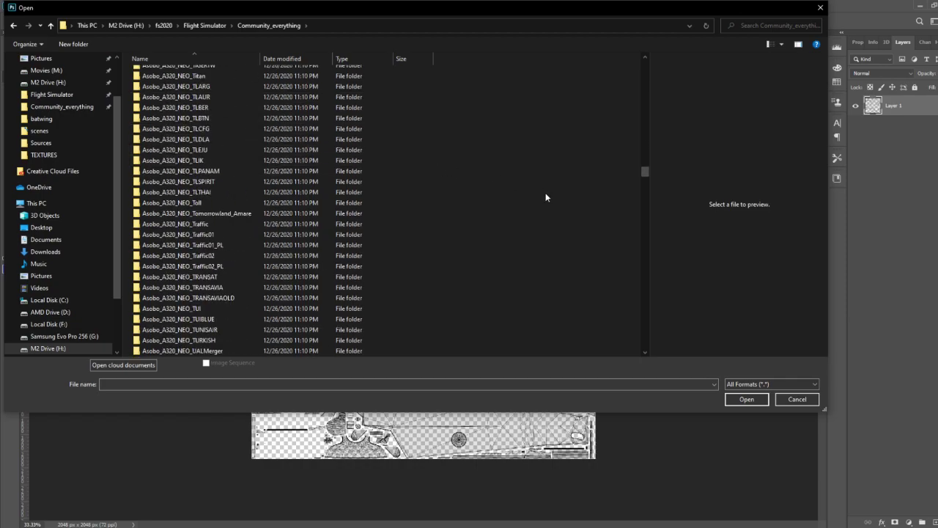
left_click_drag(645, 171, 644, 310)
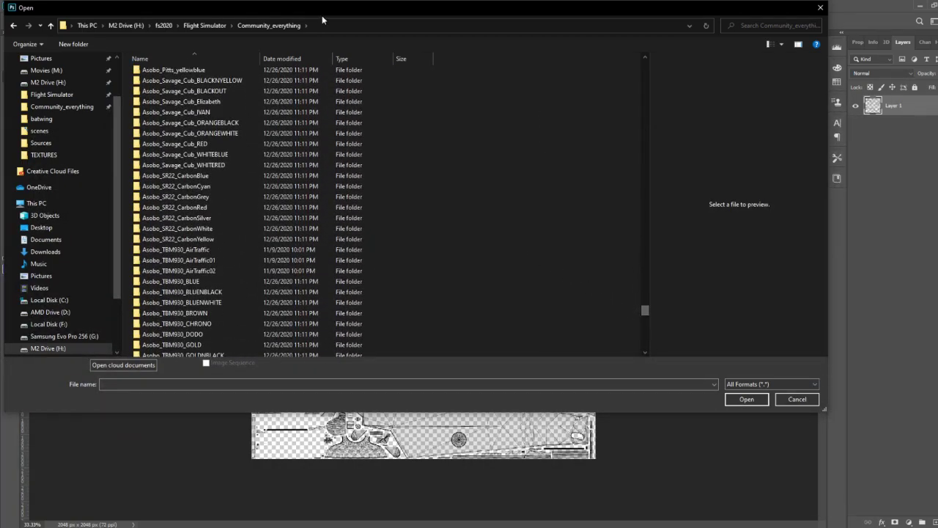
double_click(217, 135)
Drill down to TEXTURE.ORANGEWHITE and open SAVAGE_CUB_AIRFRAME_FUSELAGE_ALBD.PNG.DDS.
double_click(157, 74)
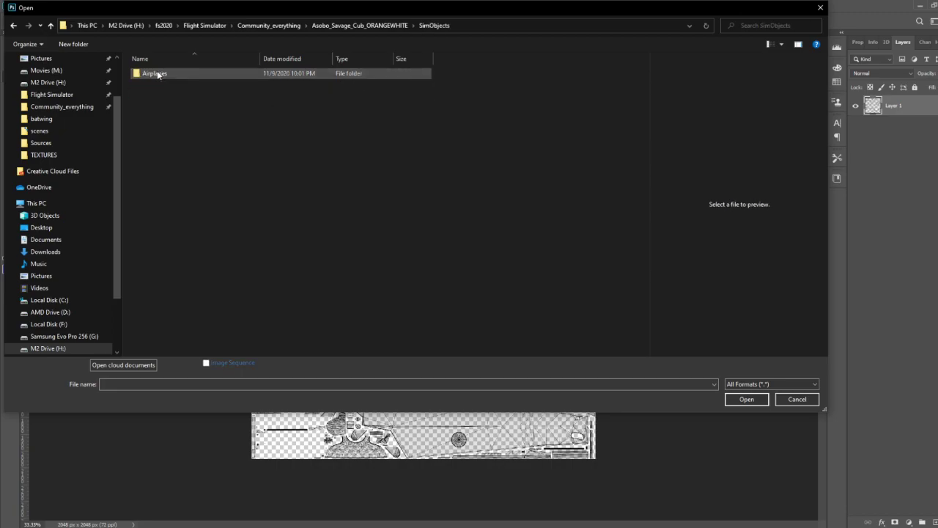
double_click(167, 76)
double_click(167, 76)
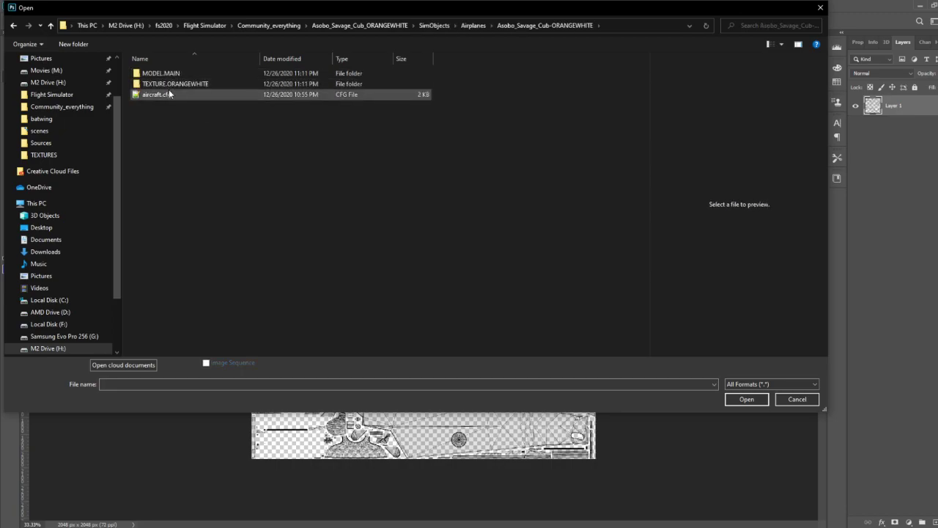
double_click(173, 84)
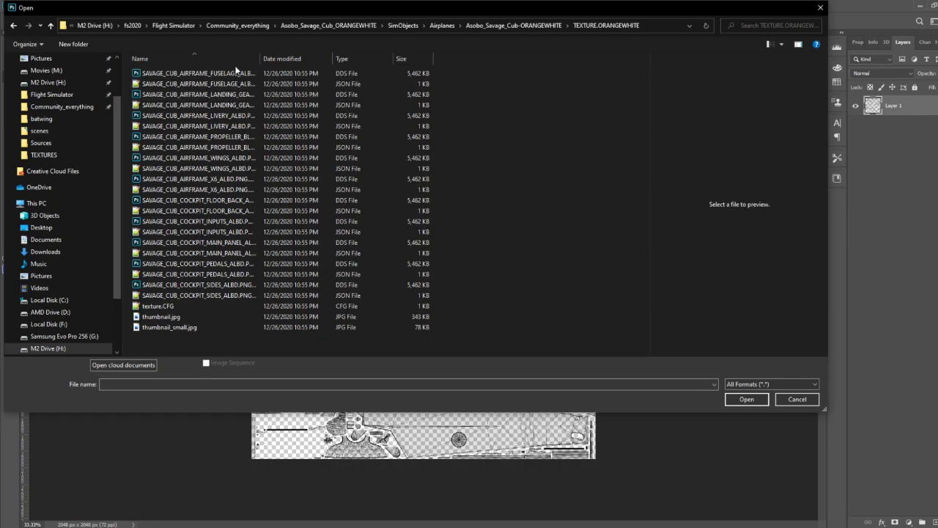
left_click(236, 72)
left_click_drag(261, 59, 321, 63)
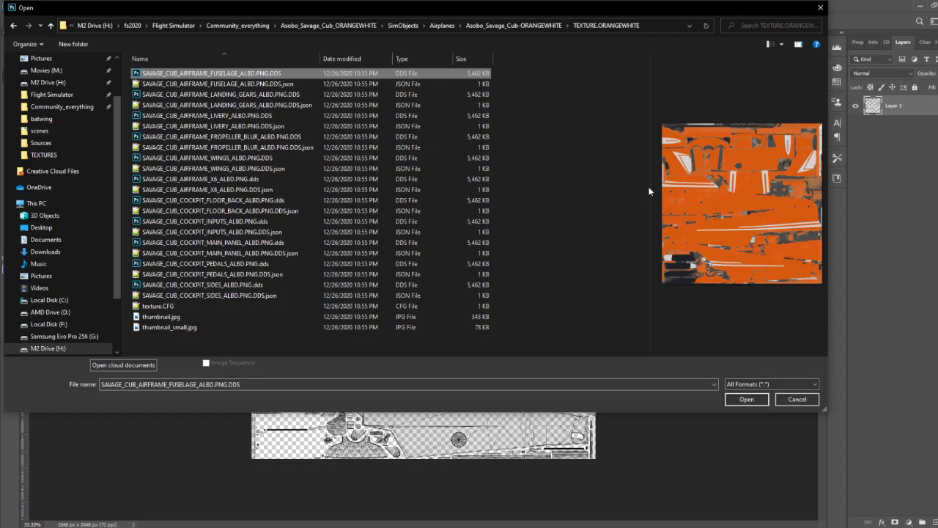
left_click(747, 400)
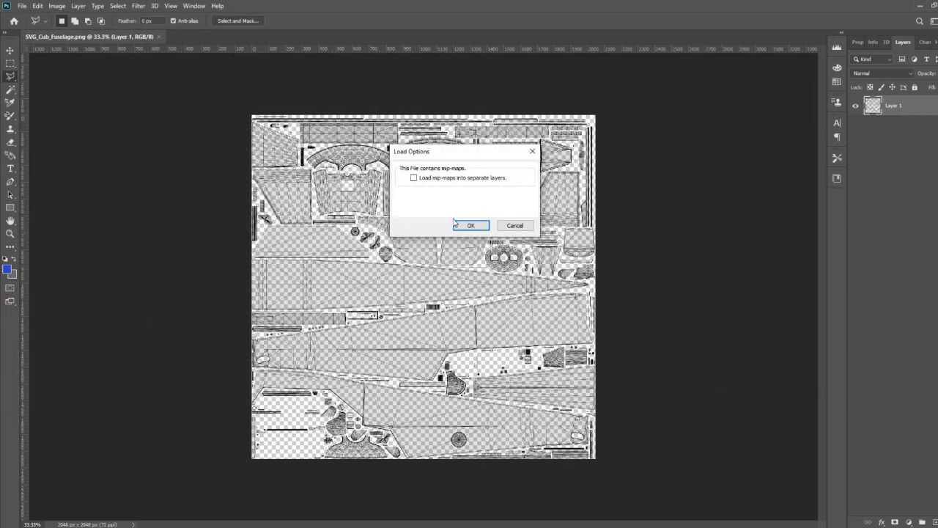
Load the DDS without mip-maps, then copy the whole SVG_Cub_Fuselage wireframe onto it as Layer 1.
left_click(460, 225)
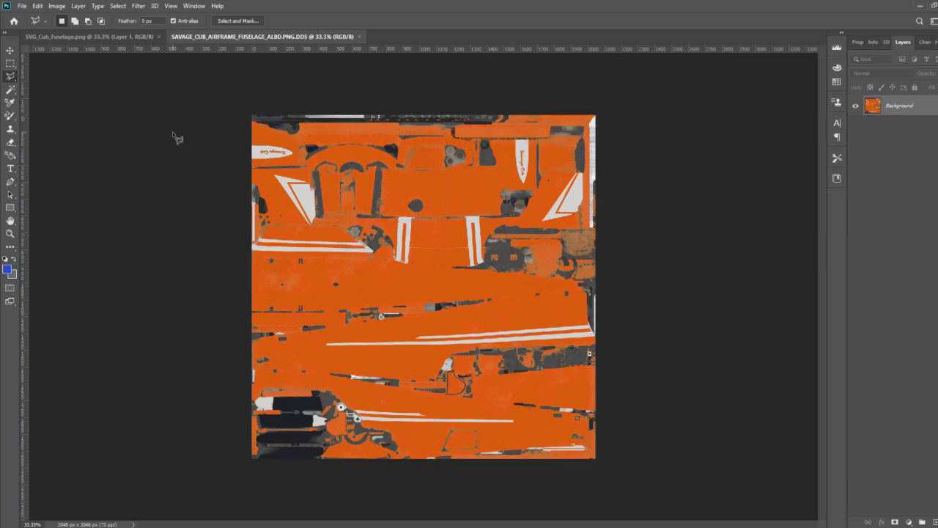
left_click(112, 36)
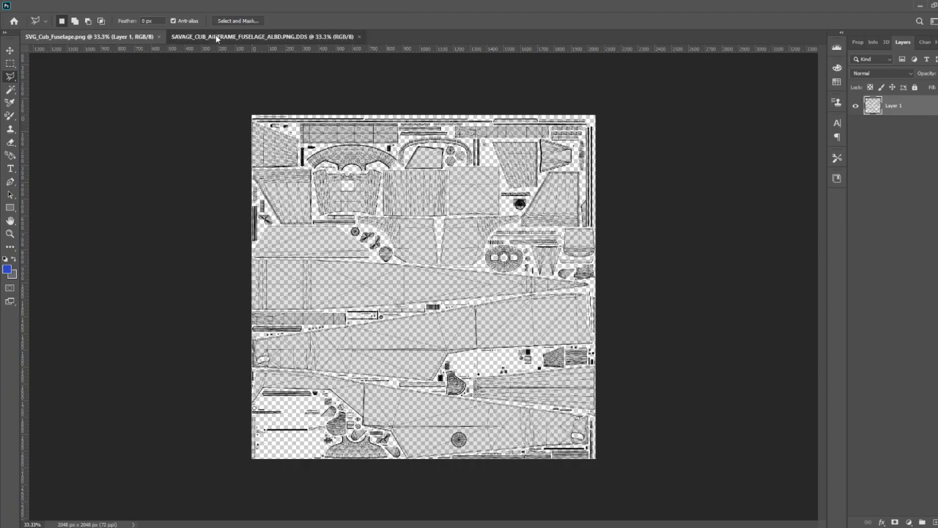
left_click(214, 36)
left_click(141, 38)
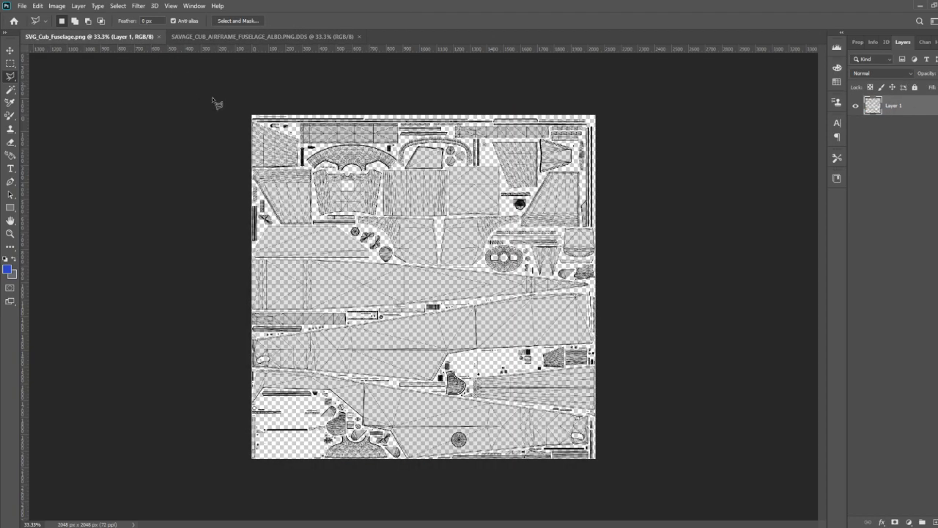
key("ctrl+a")
left_click(329, 35)
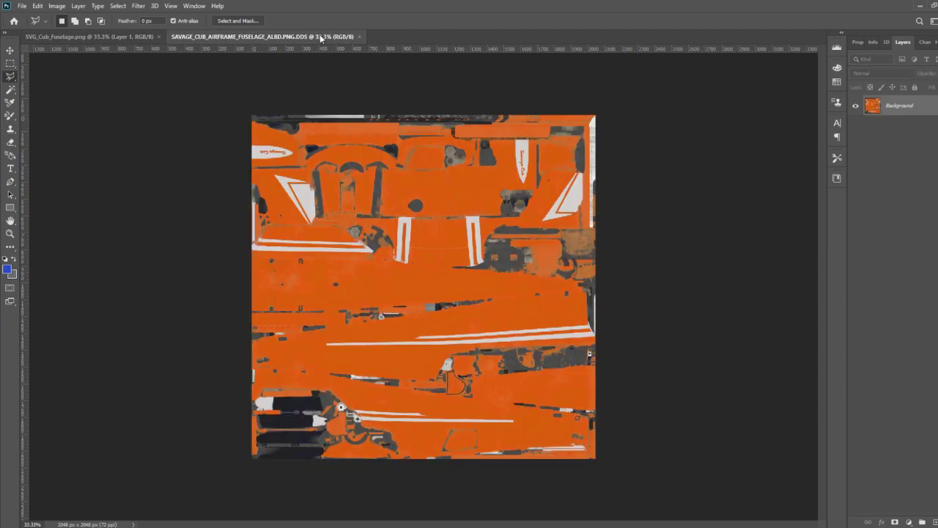
key("ctrl+v")
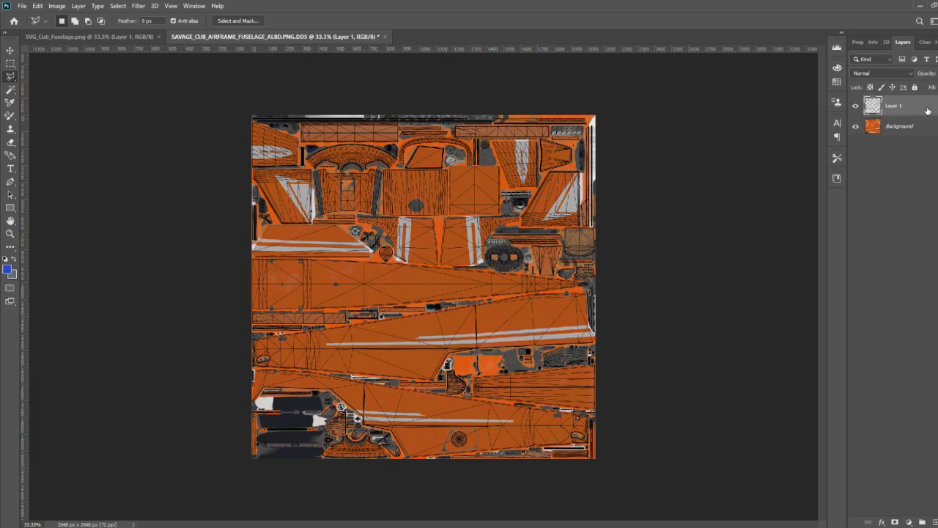
Lock all on the wireframe Layer 1 and rename it Framework.
left_click(915, 88)
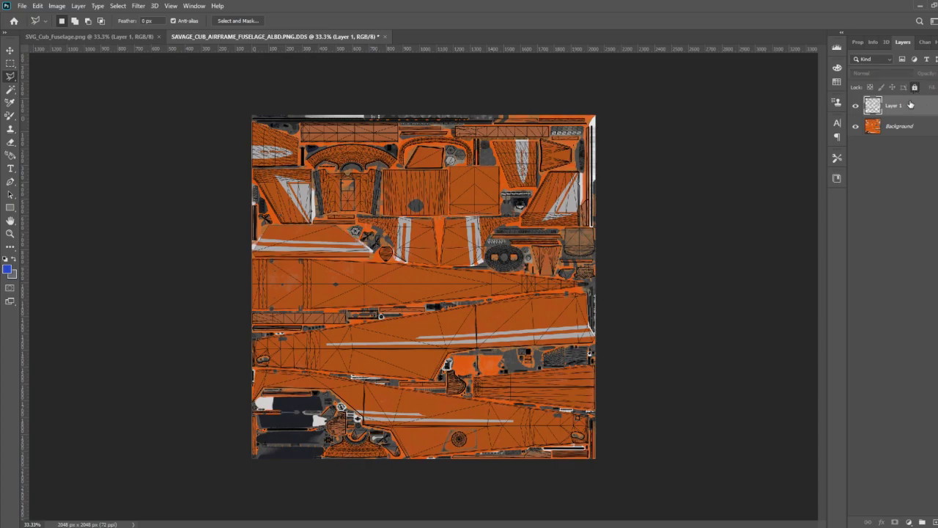
double_click(893, 106)
type("Framework")
left_click(906, 152)
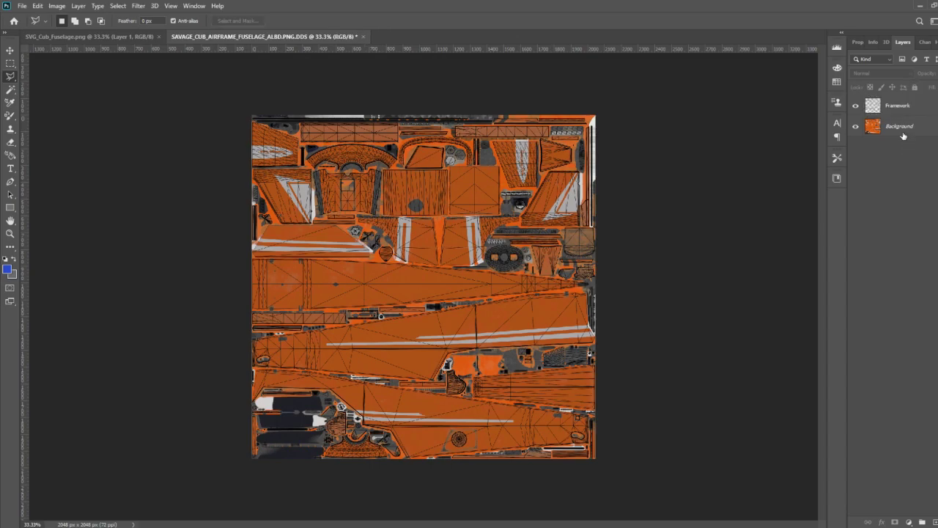
Convert the Background into a regular layer named Main_Image.
double_click(903, 129)
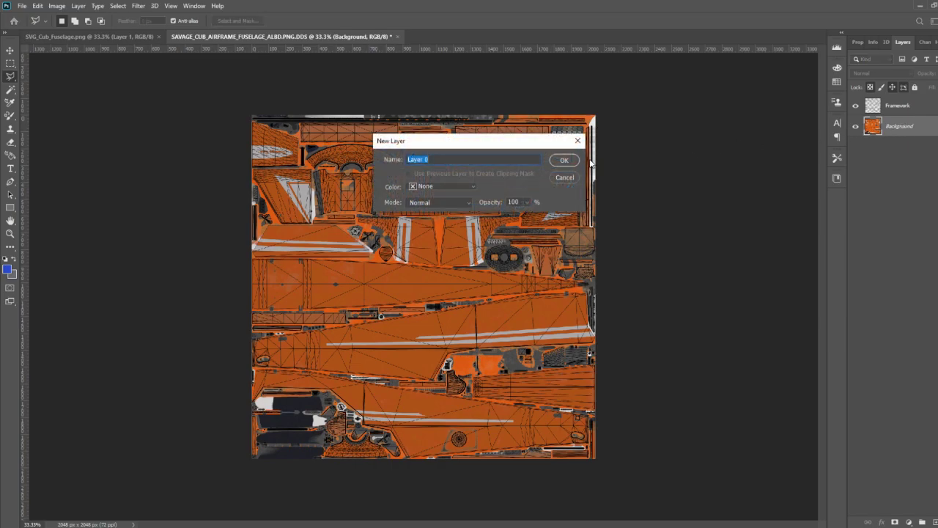
type("Main_Image")
left_click(563, 160)
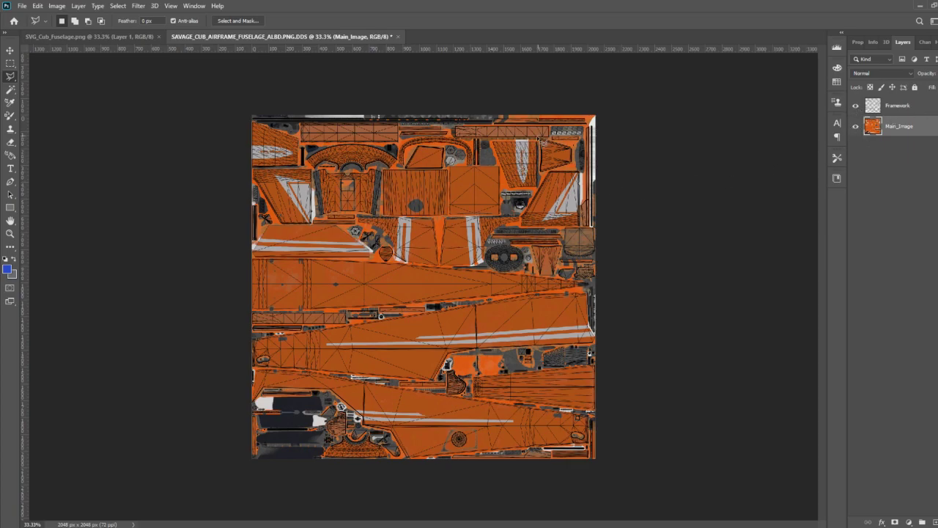
Zoom to 200% and pan to the fuselage panel with the Savage Cub lettering.
scroll(533, 147, "up", 5)
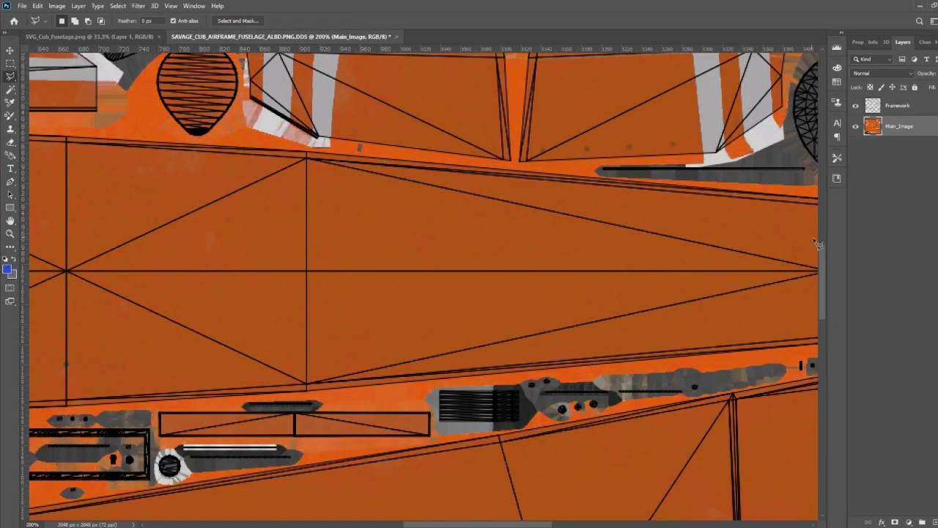
left_click_drag(821, 252, 825, 116)
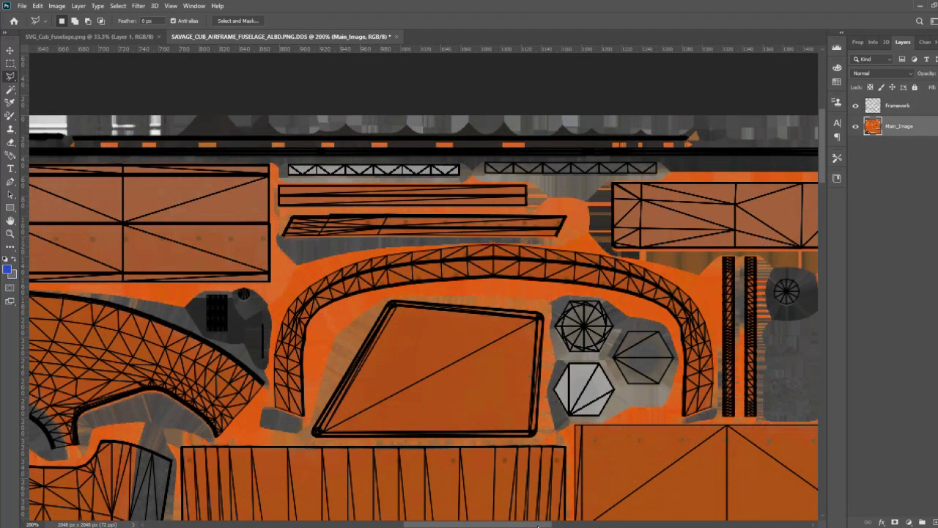
left_click_drag(539, 526, 673, 508)
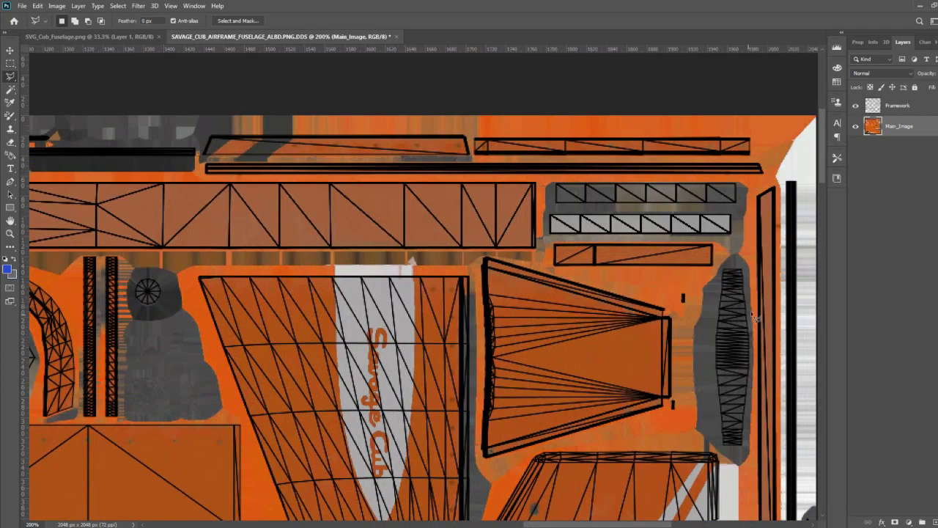
left_click_drag(822, 159, 823, 183)
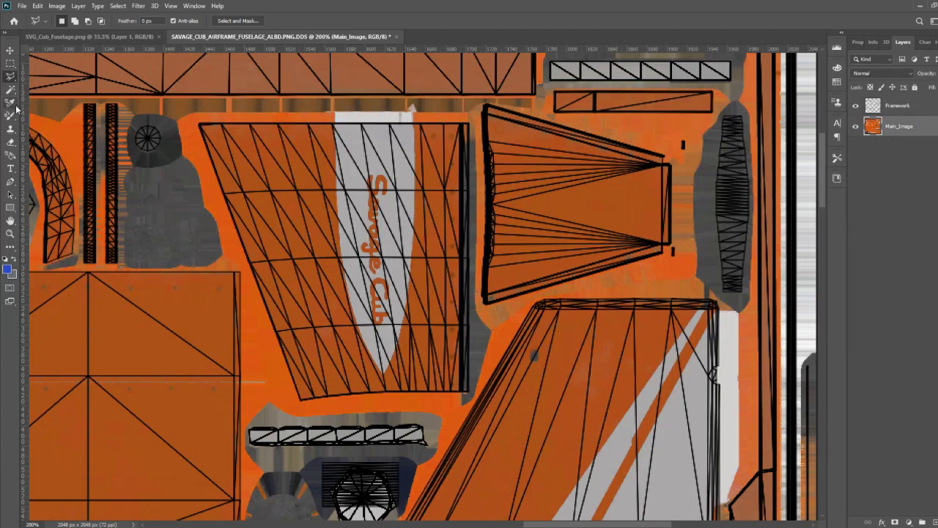
Switch to the Polygonal Lasso and outline the Savage Cub panel corner to corner.
right_click(10, 75)
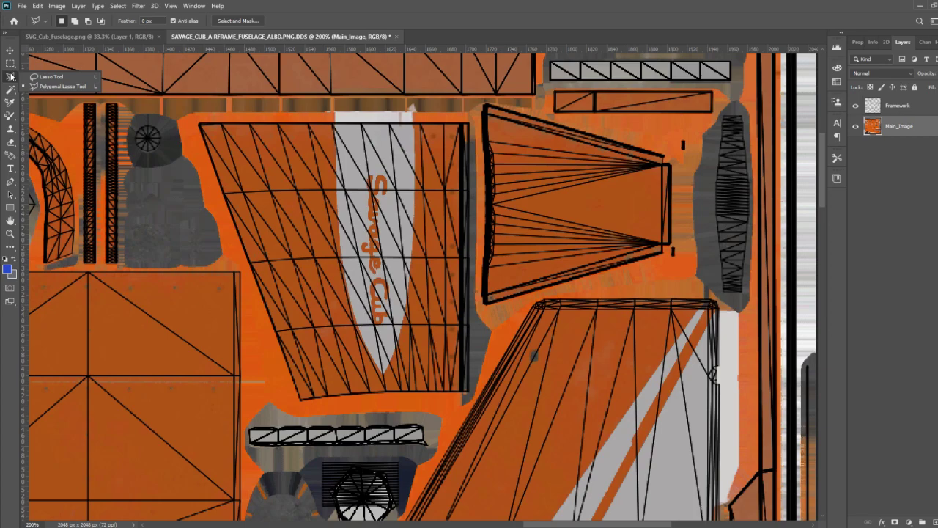
left_click(44, 86)
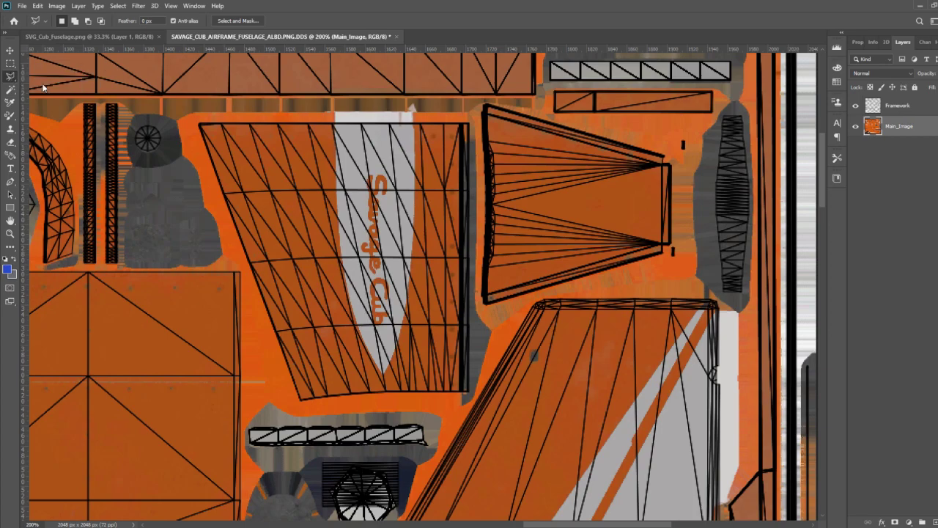
left_click(196, 123)
left_click(469, 396)
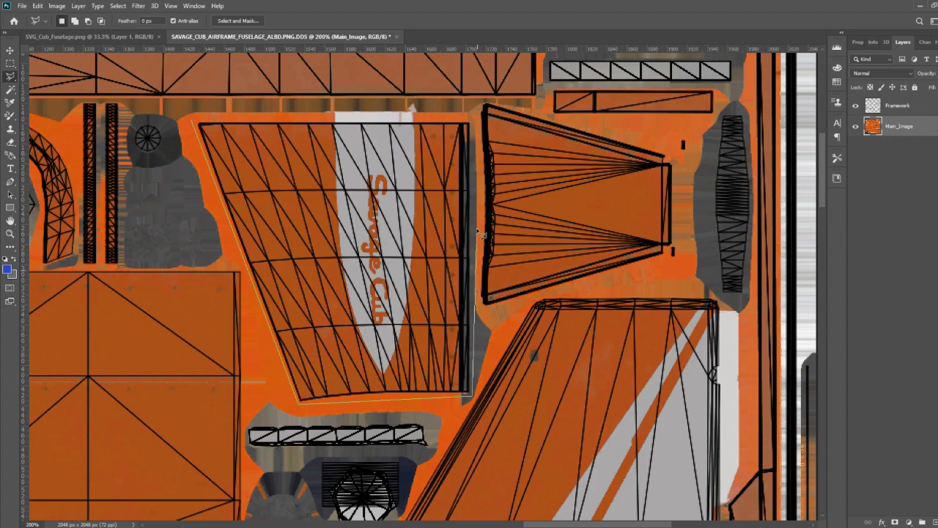
left_click(470, 121)
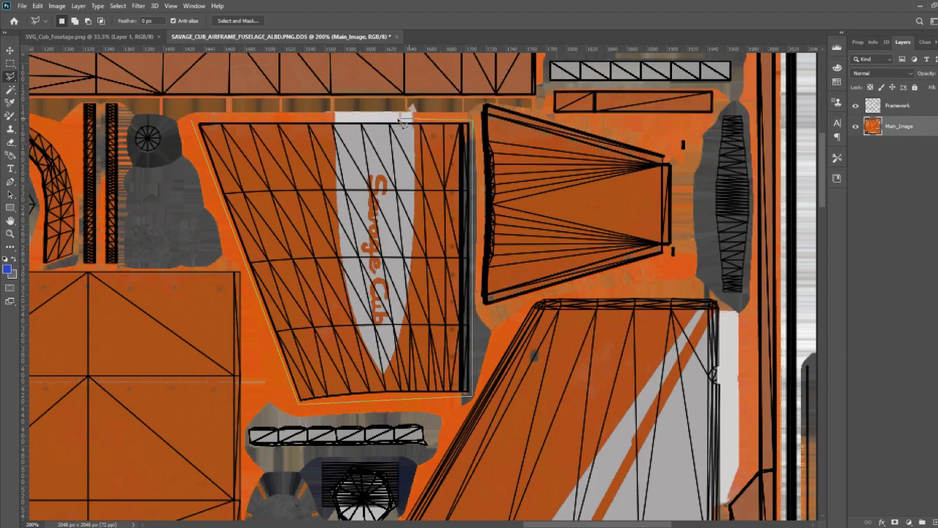
left_click(195, 125)
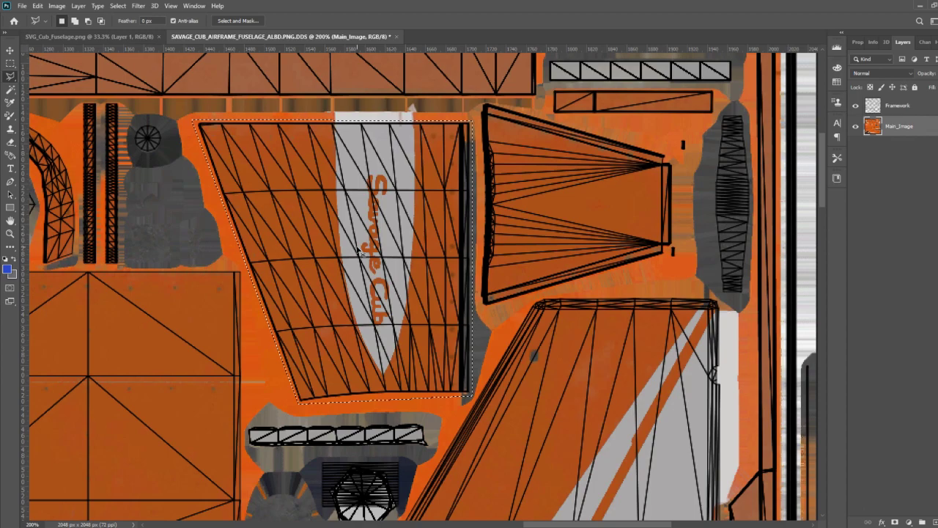
Remove the panel from Main_Image, paste it onto a new layer, and drag it into alignment.
key("Delete")
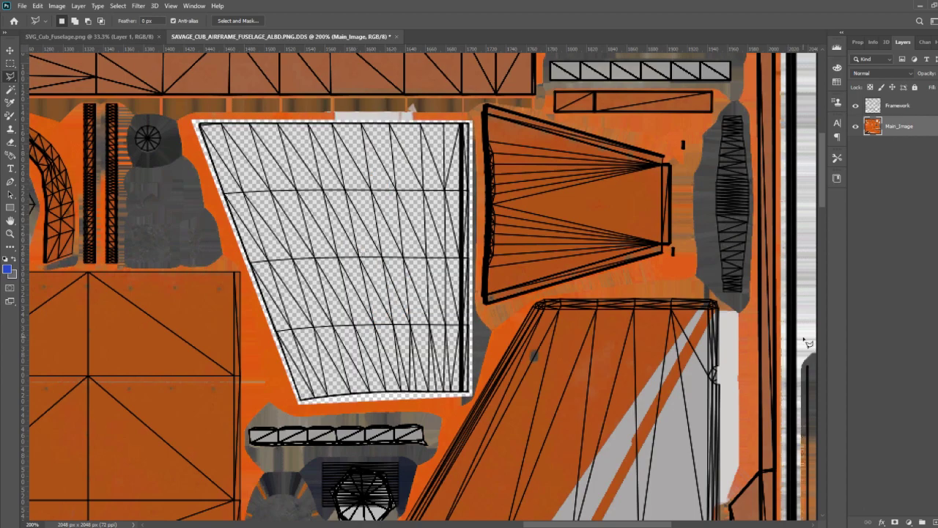
key("ctrl+v")
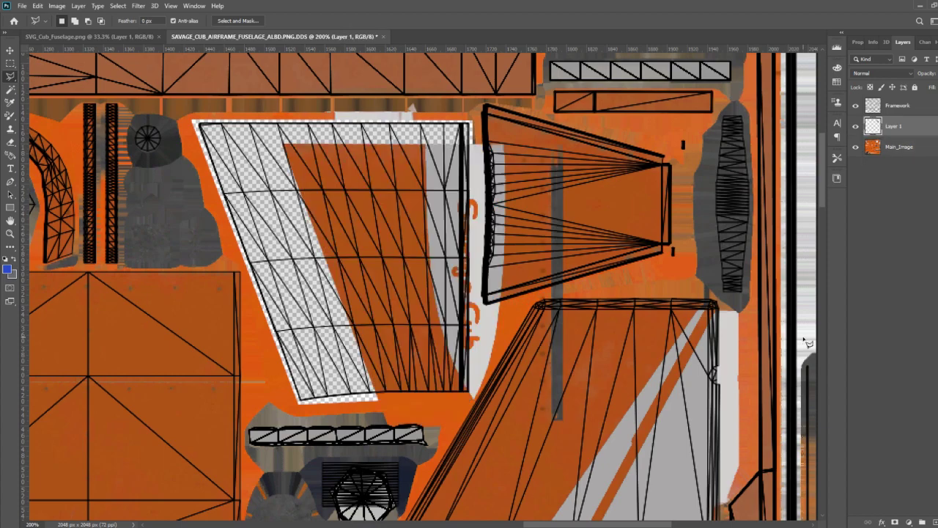
left_click_drag(483, 279, 397, 253)
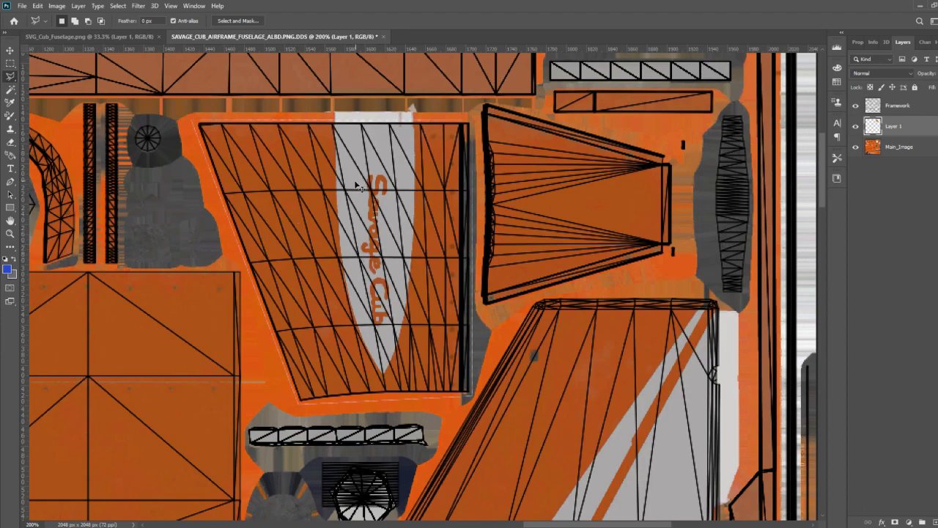
left_click_drag(356, 185, 357, 185)
Undo the cut, copy the selected panel onto its own Layer 1 with Ctrl+J, and make it active.
key("ctrl+z")
key("ctrl+z")
key("ctrl+z")
key("ctrl+z")
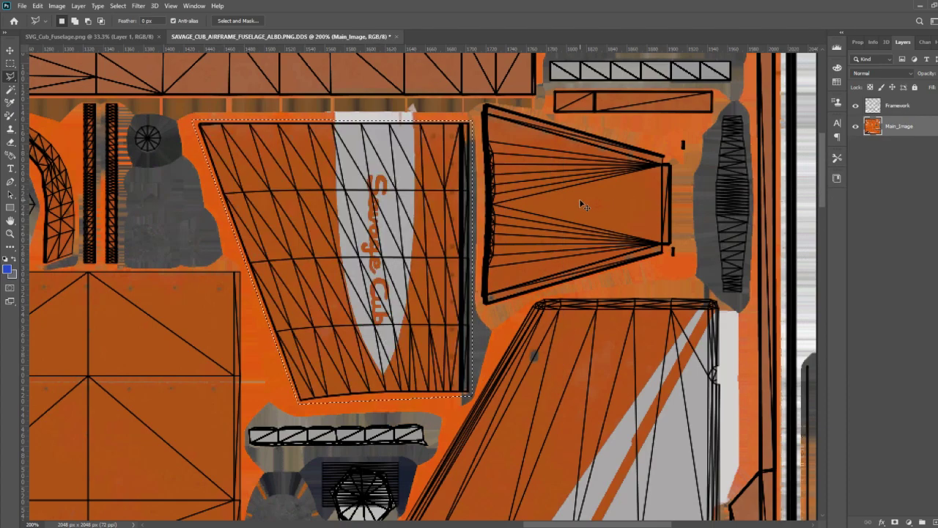
key("ctrl+j")
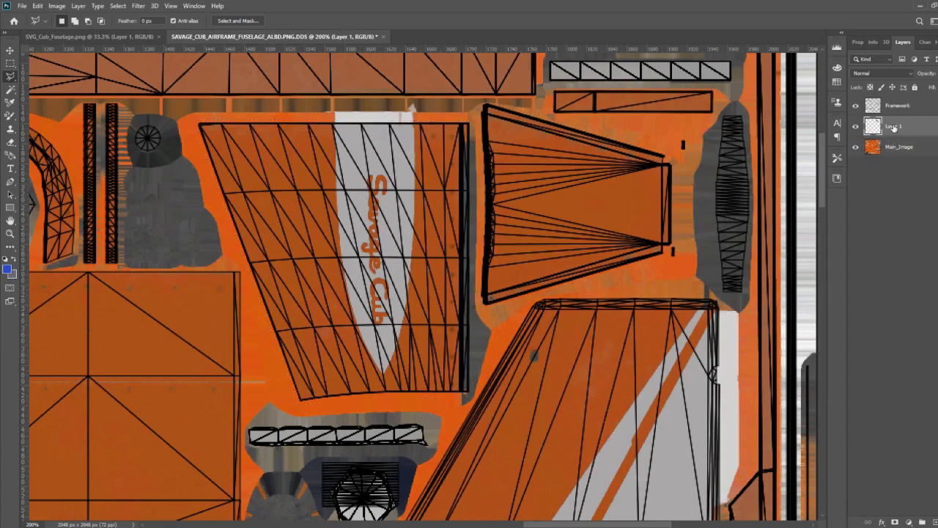
left_click(923, 149)
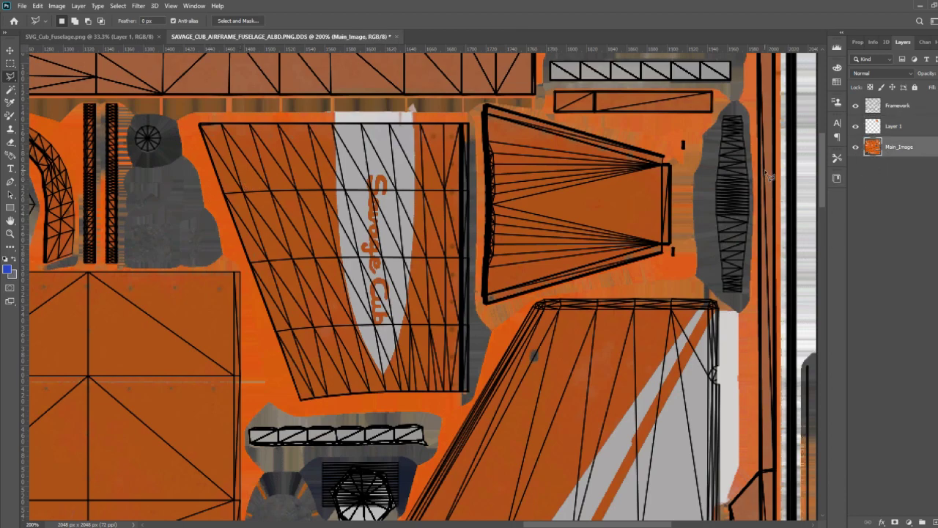
left_click(895, 132)
Toggle Main_Image and Framework visibility to check the panel alone, restore both, then return to Blender.
left_click(855, 148)
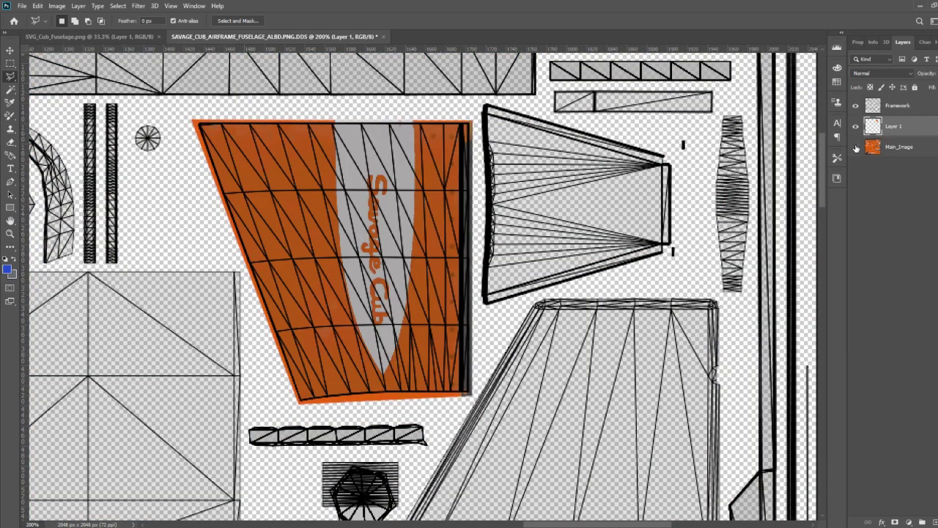
left_click(855, 148)
left_click(856, 148)
left_click(855, 148)
left_click(855, 147)
left_click(855, 147)
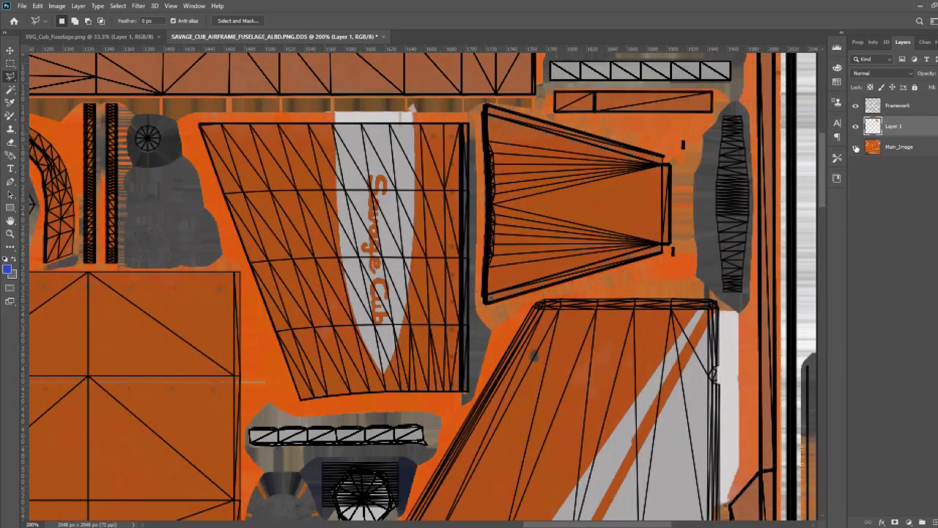
left_click(856, 147)
left_click(855, 106)
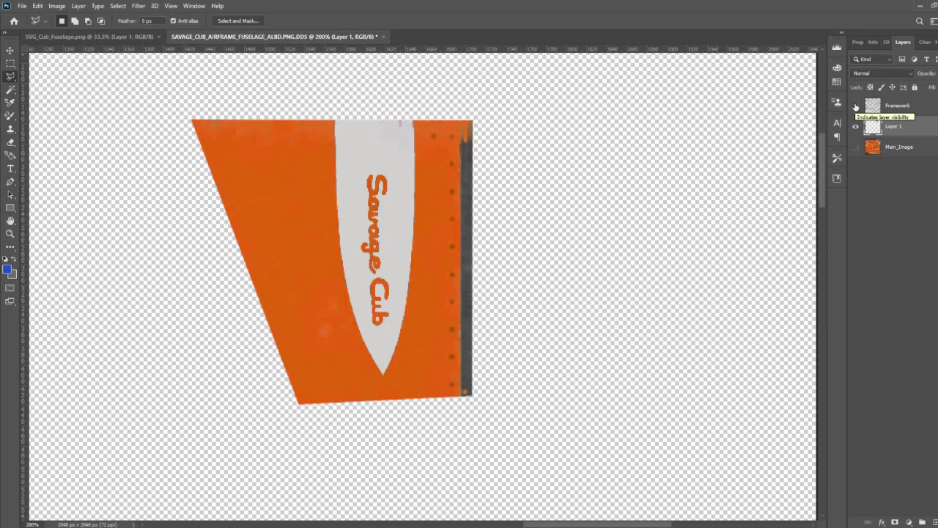
left_click(855, 107)
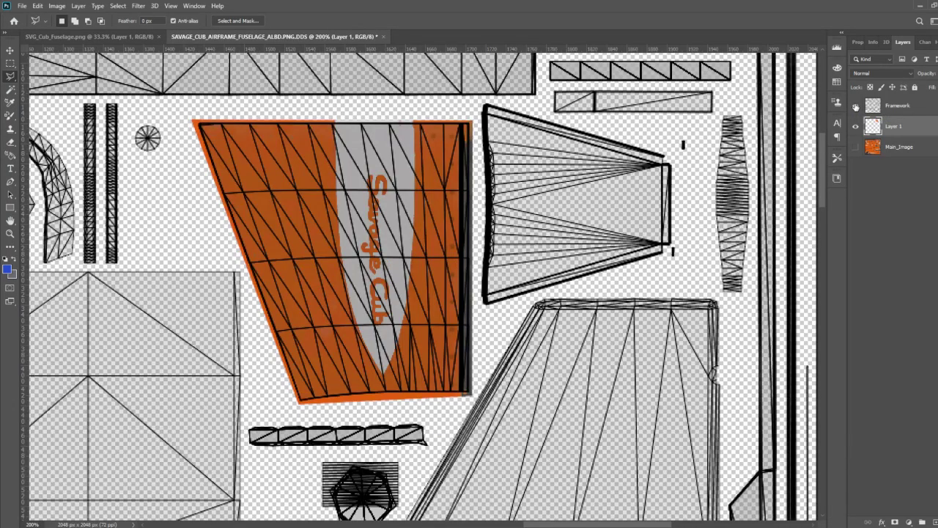
left_click(854, 147)
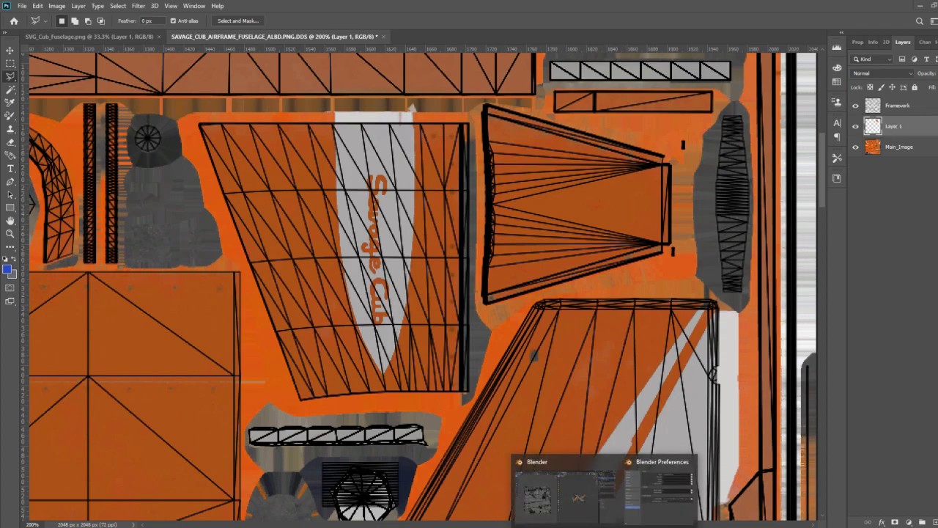
left_click(582, 501)
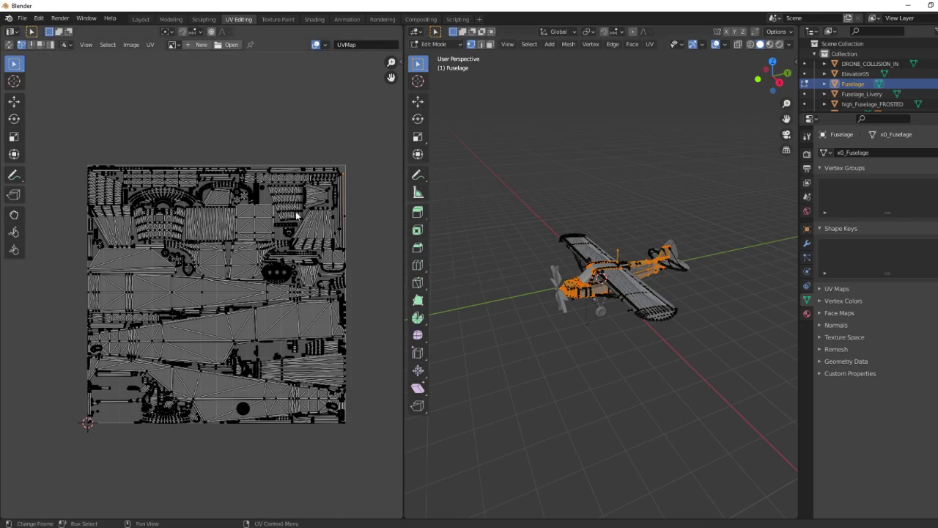
Box-select the trapezoid UV island row by row and orbit to its faces behind the cowling.
scroll(273, 200, "up", 5)
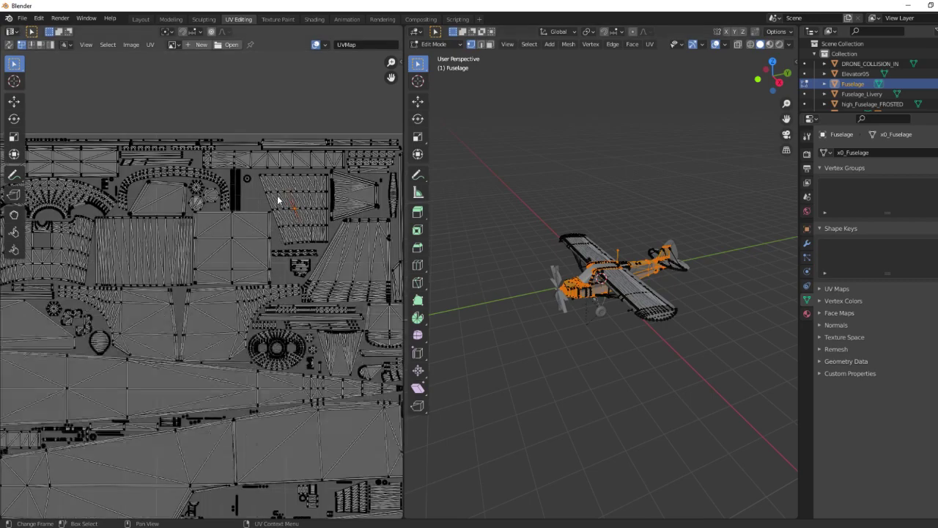
left_click_drag(193, 146, 339, 194)
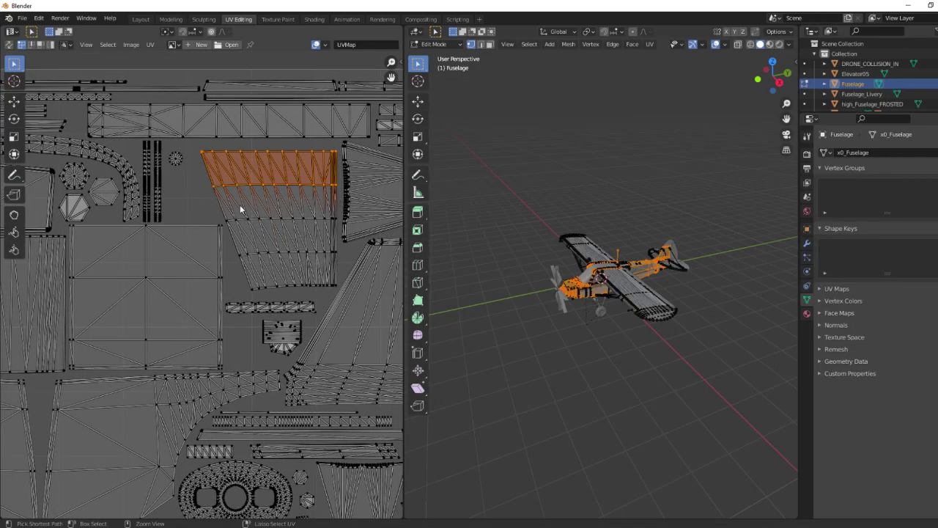
left_click_drag(212, 207, 239, 269)
left_click_drag(341, 281, 245, 289)
left_click_drag(221, 214, 344, 227)
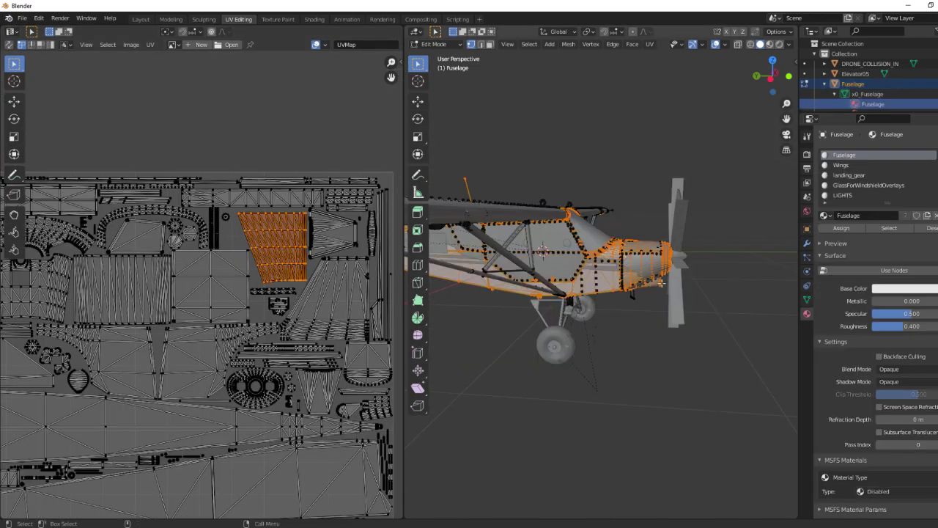
left_click_drag(649, 294, 648, 249)
scroll(663, 215, "up", 5)
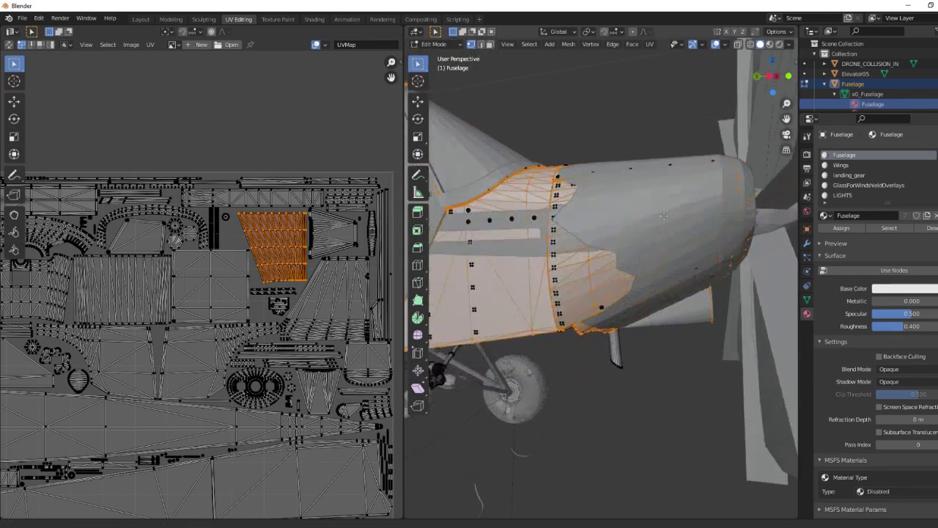
scroll(663, 215, "down", 4)
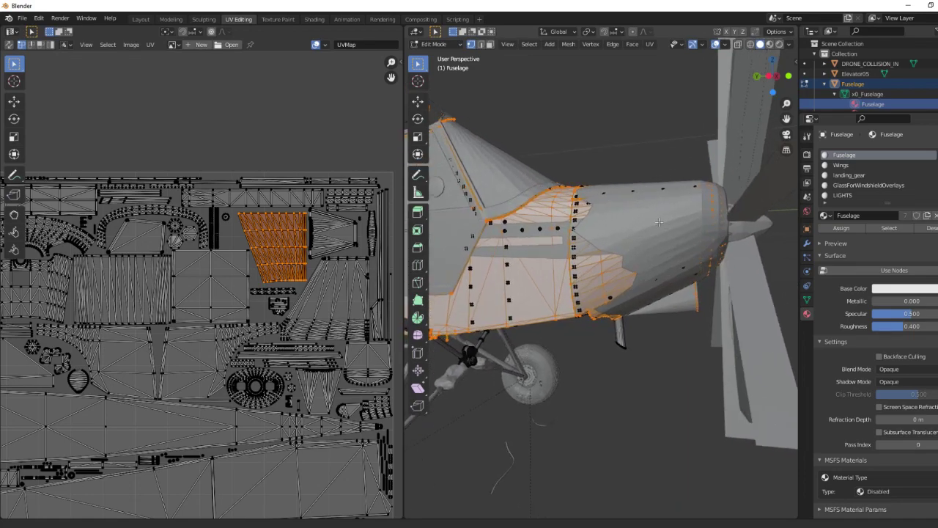
scroll(659, 221, "up", 1)
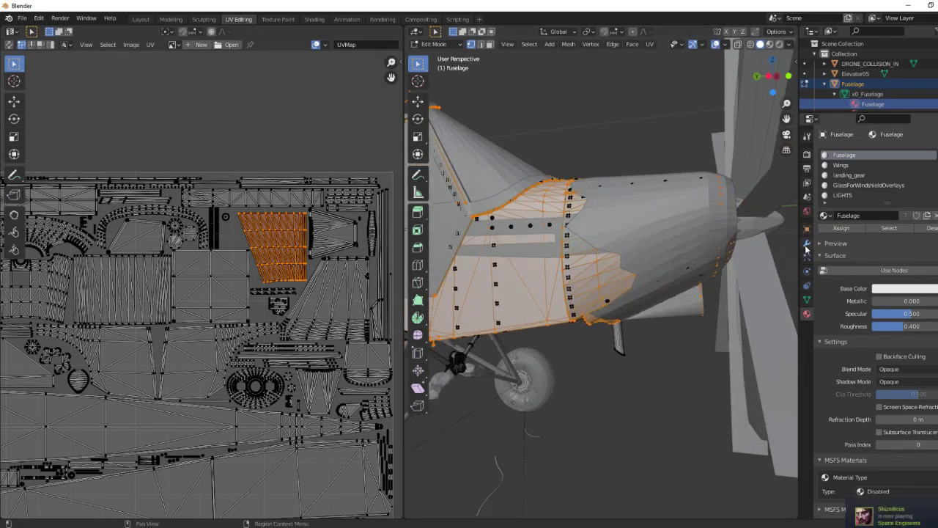
scroll(839, 81, "down", 2)
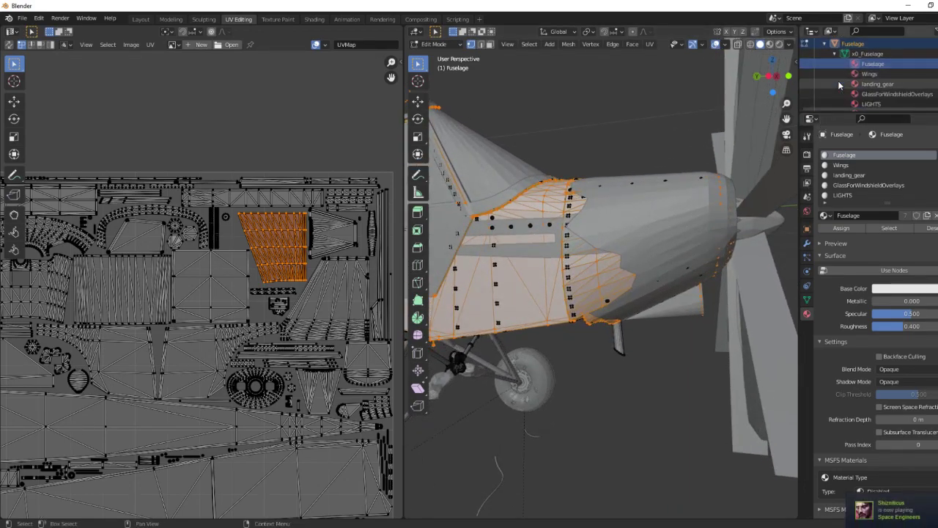
scroll(837, 85, "up", 2)
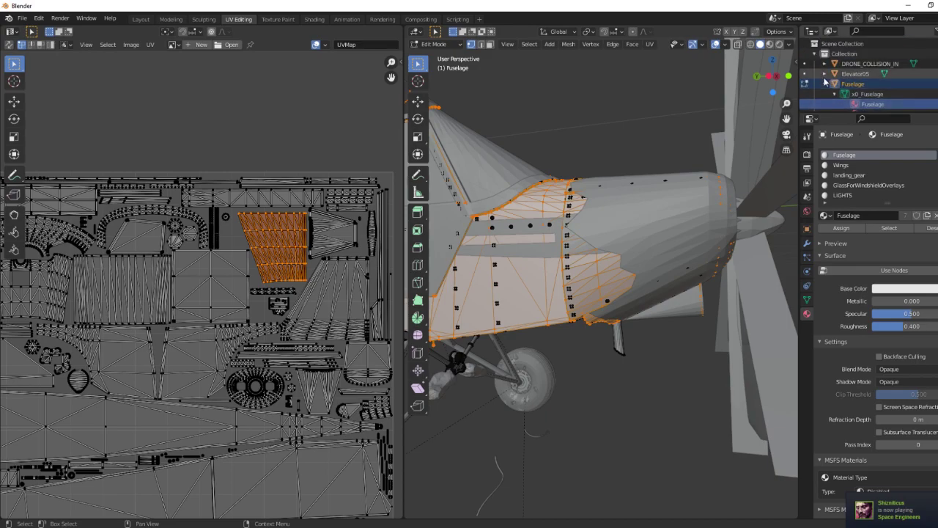
scroll(826, 82, "down", 5)
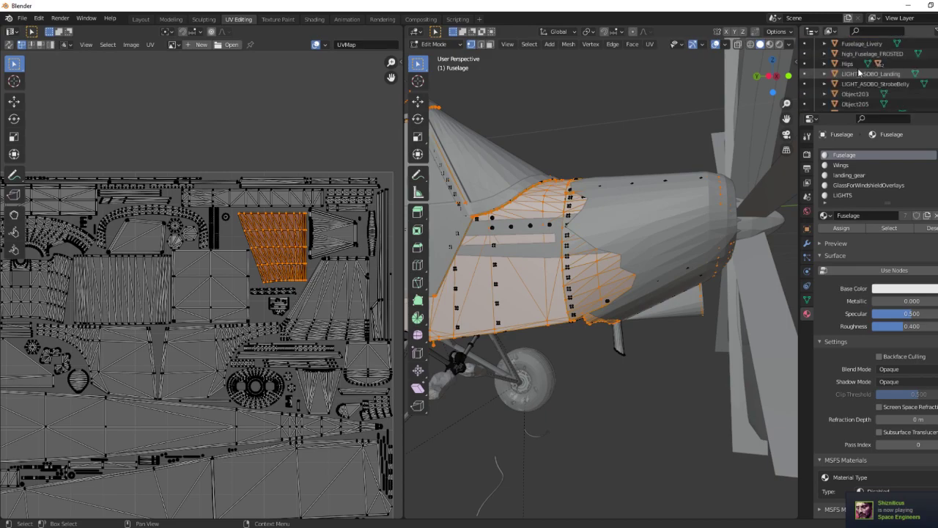
scroll(873, 77, "down", 3)
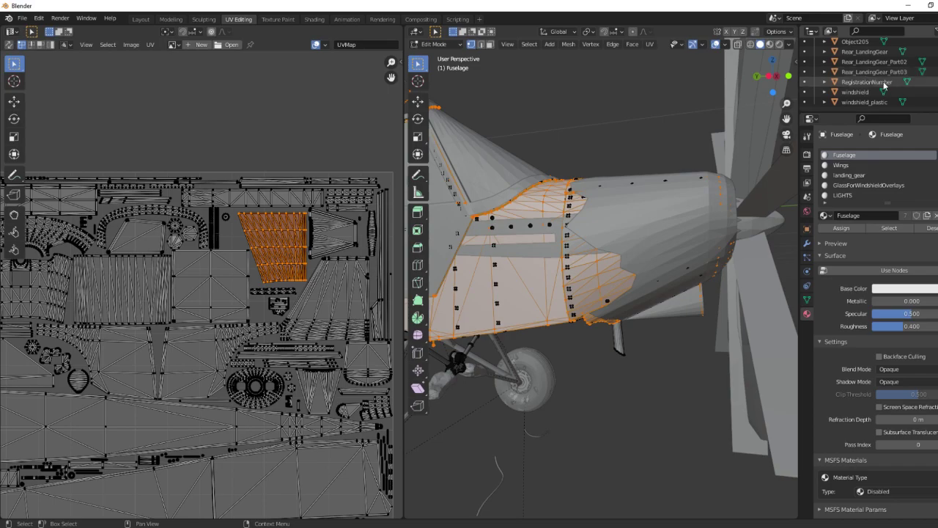
scroll(890, 85, "up", 1)
scroll(892, 84, "down", 1)
scroll(829, 82, "up", 3)
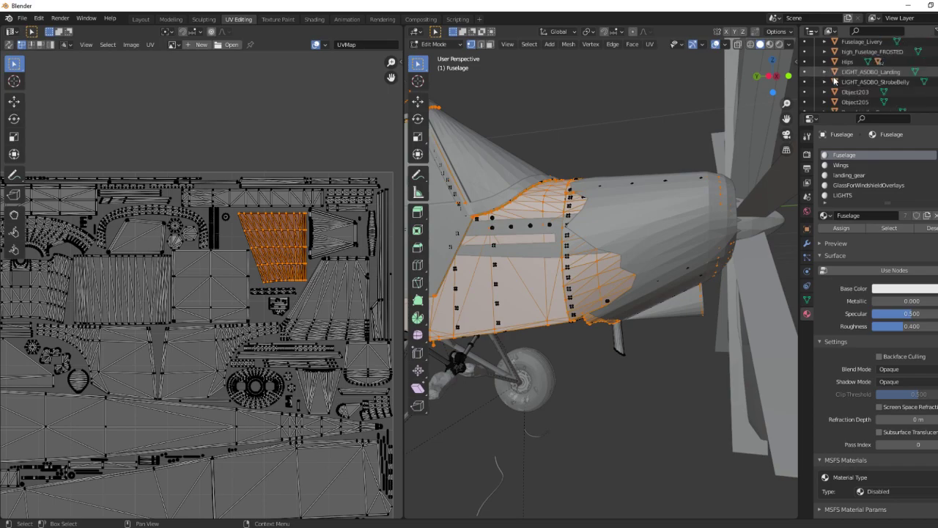
Hide high_Fuselage_FROSTED, deselect everything, and box-select the fuselage nose faces.
key("h")
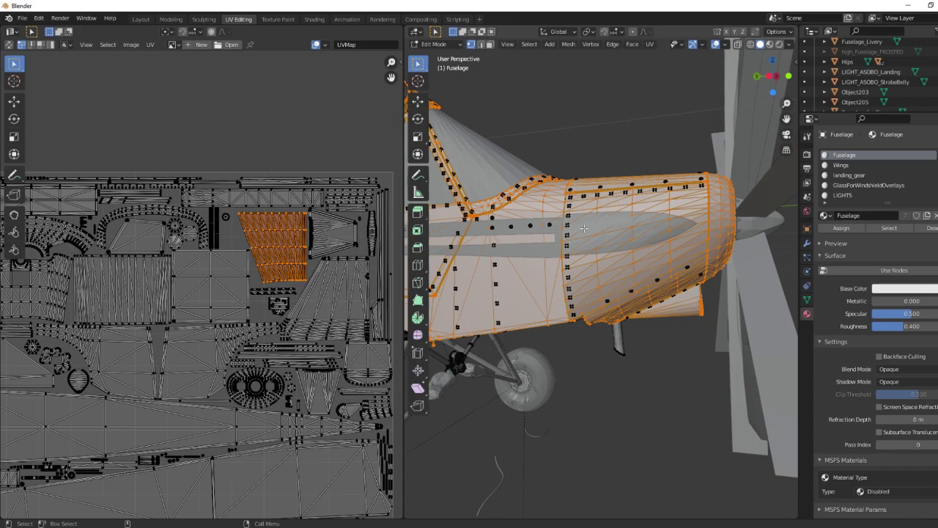
key("alt+a")
left_click_drag(585, 218, 661, 264)
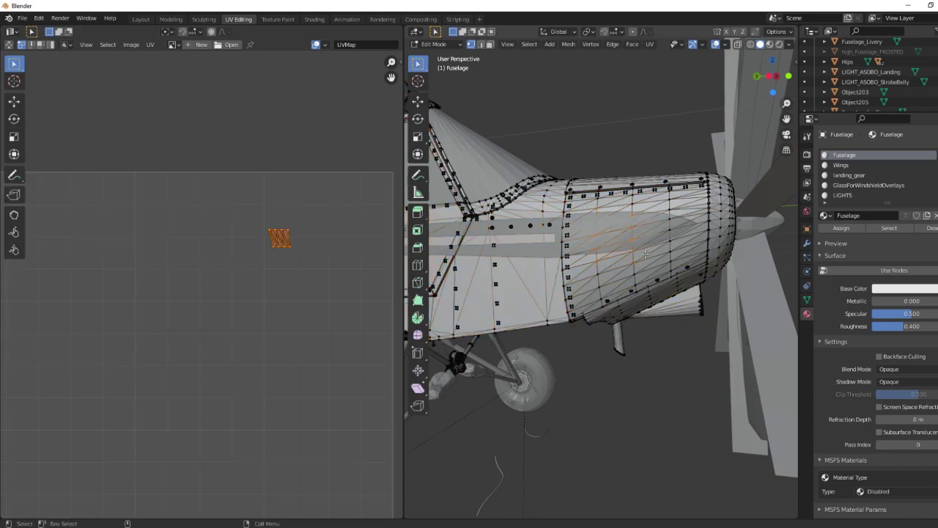
left_click_drag(562, 189, 717, 308)
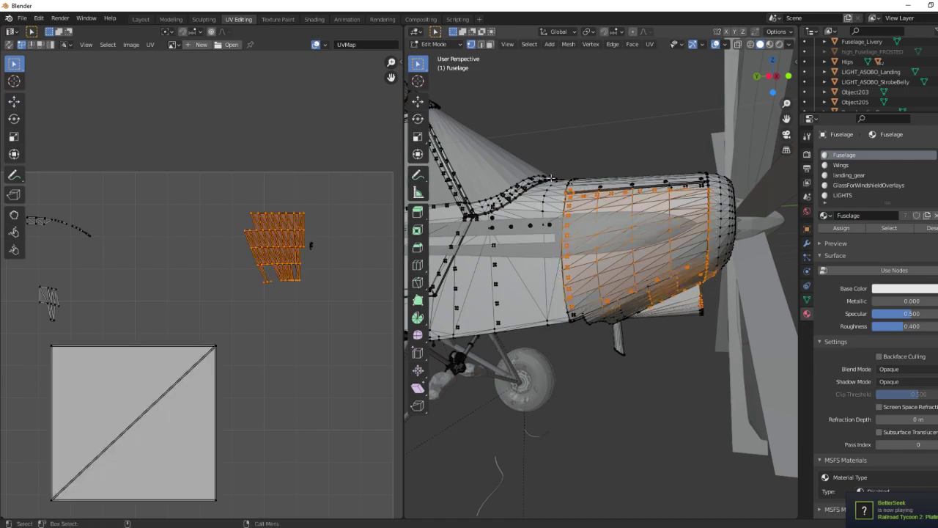
left_click_drag(551, 247, 706, 329)
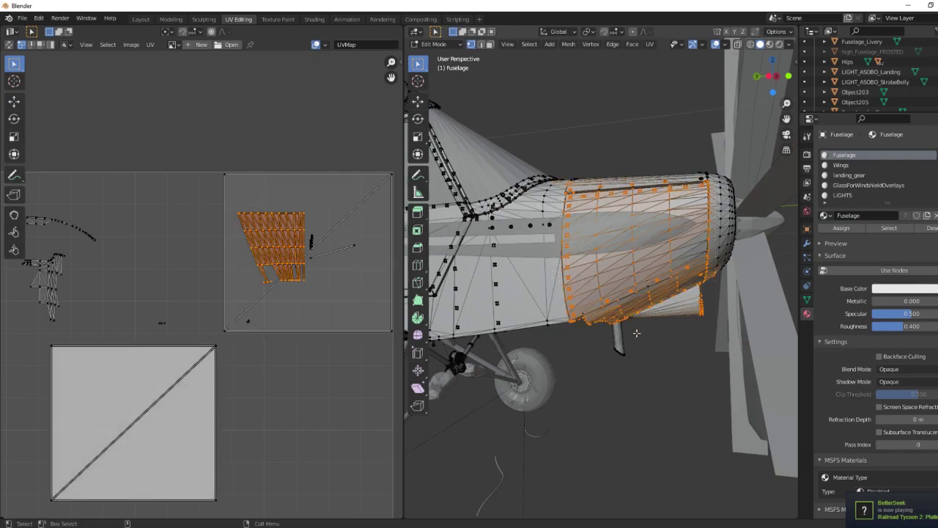
Orbit and zoom around the fuselage to inspect the selected nose faces from underneath.
left_click_drag(570, 276, 585, 262)
scroll(868, 87, "down", 3)
scroll(868, 89, "up", 5)
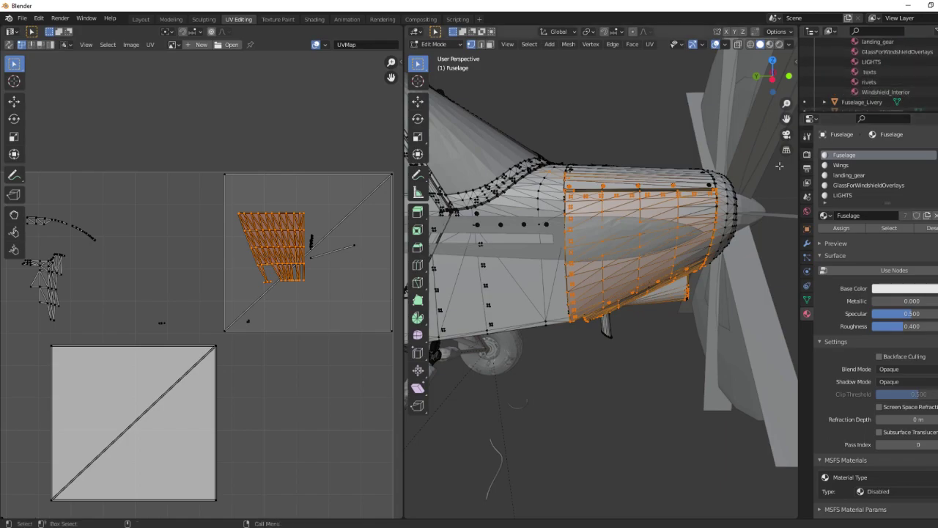
left_click_drag(642, 126, 570, 156)
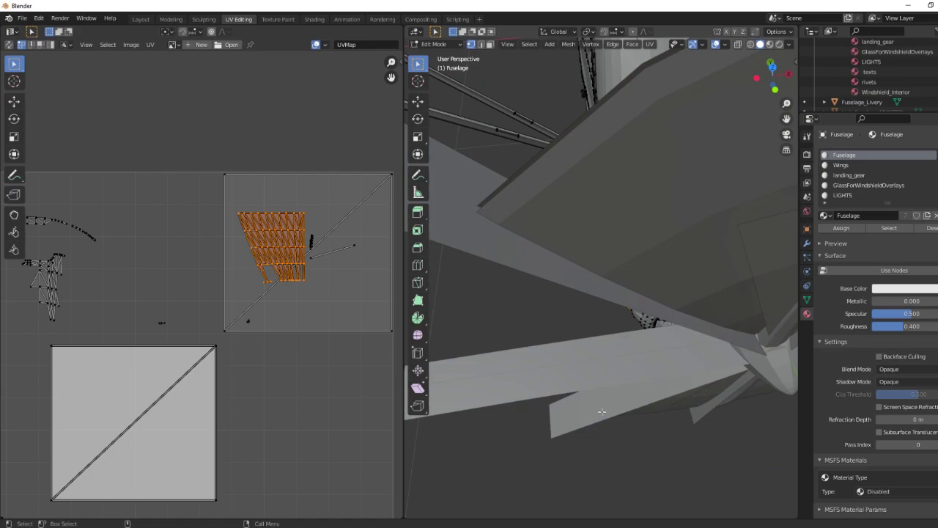